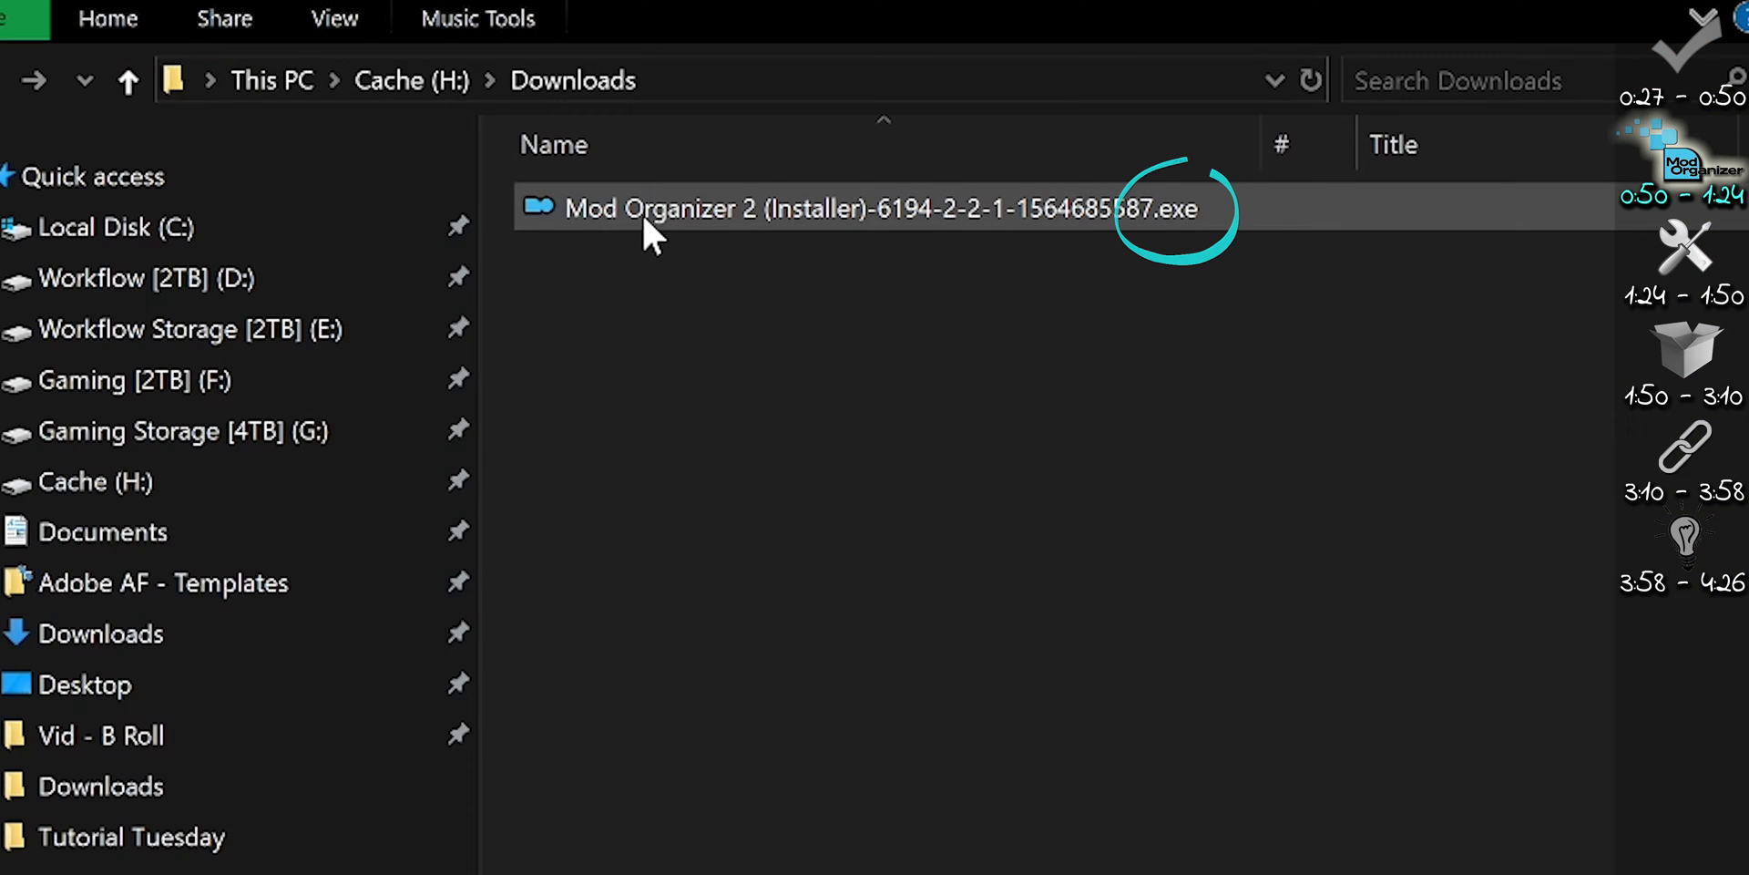
Step: Run the Mod Organizer 2 installer, accepting the license agreement and setting the destination folder to G:\Modding Apps\Mod Organizer 2
double_click(642, 215)
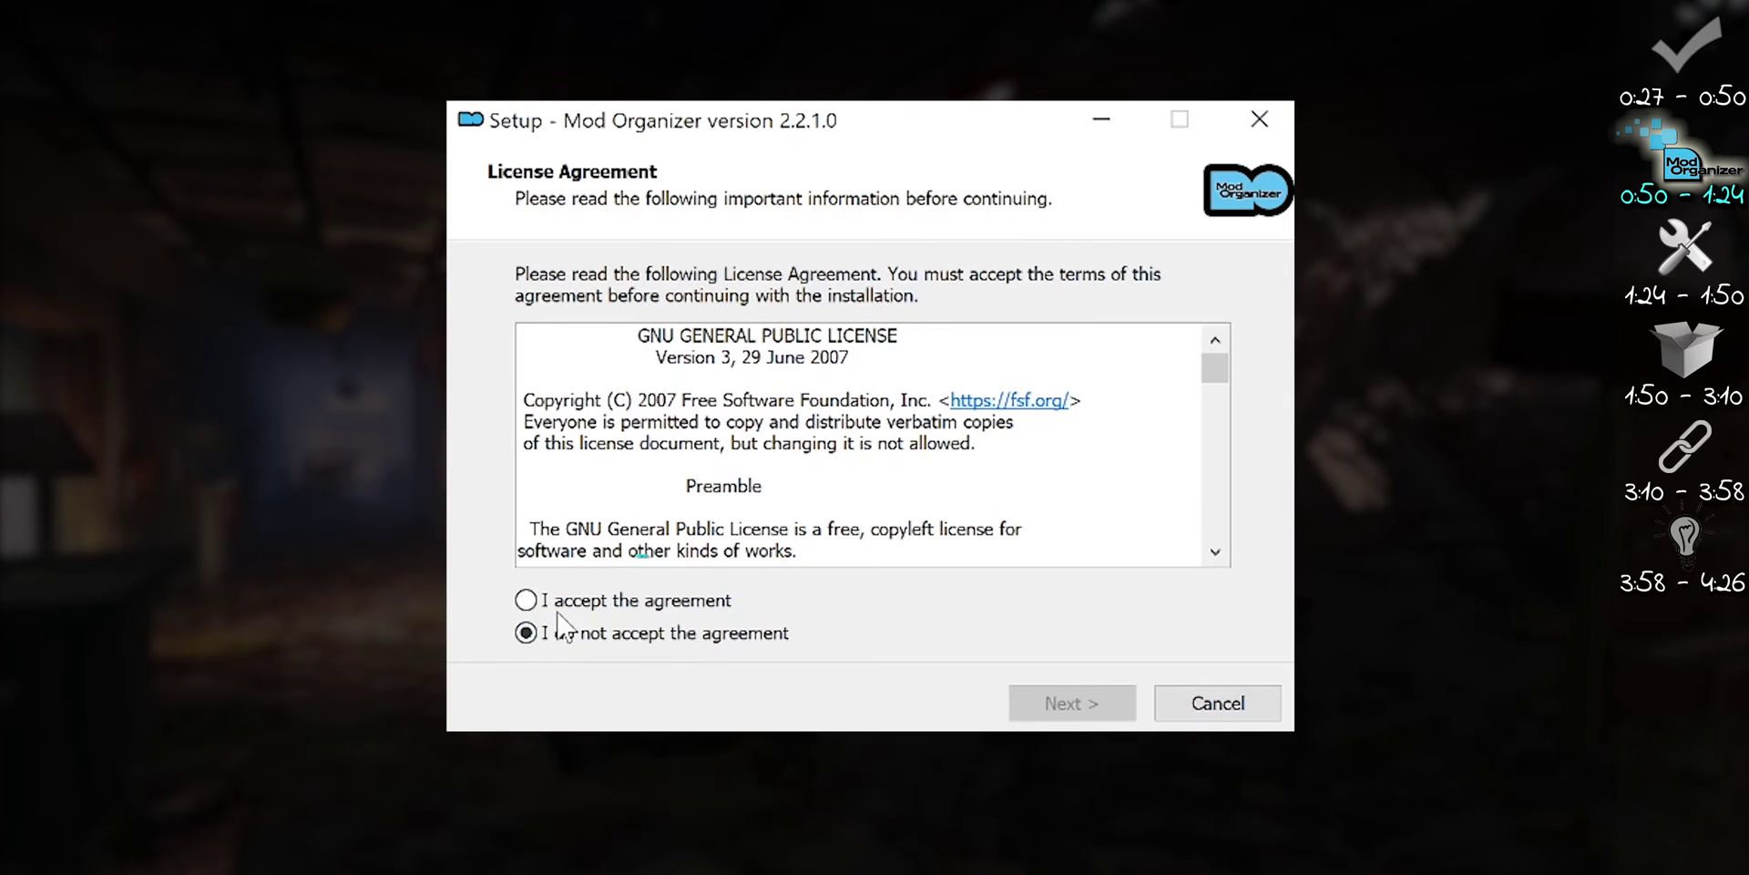
left_click(544, 601)
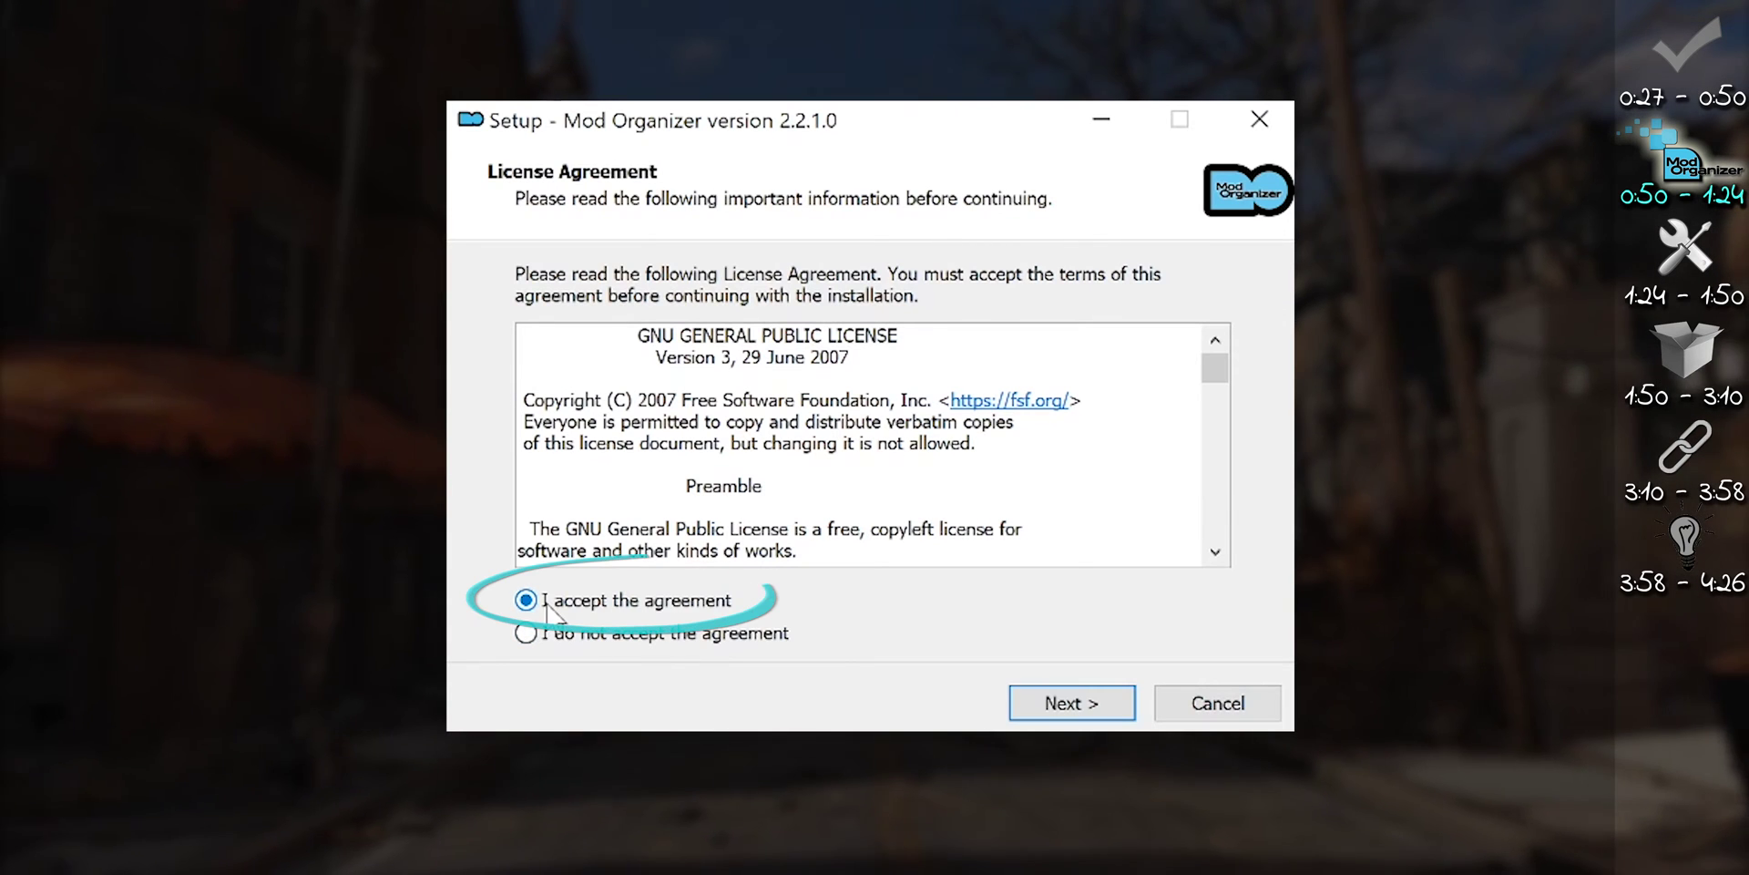
left_click(1114, 707)
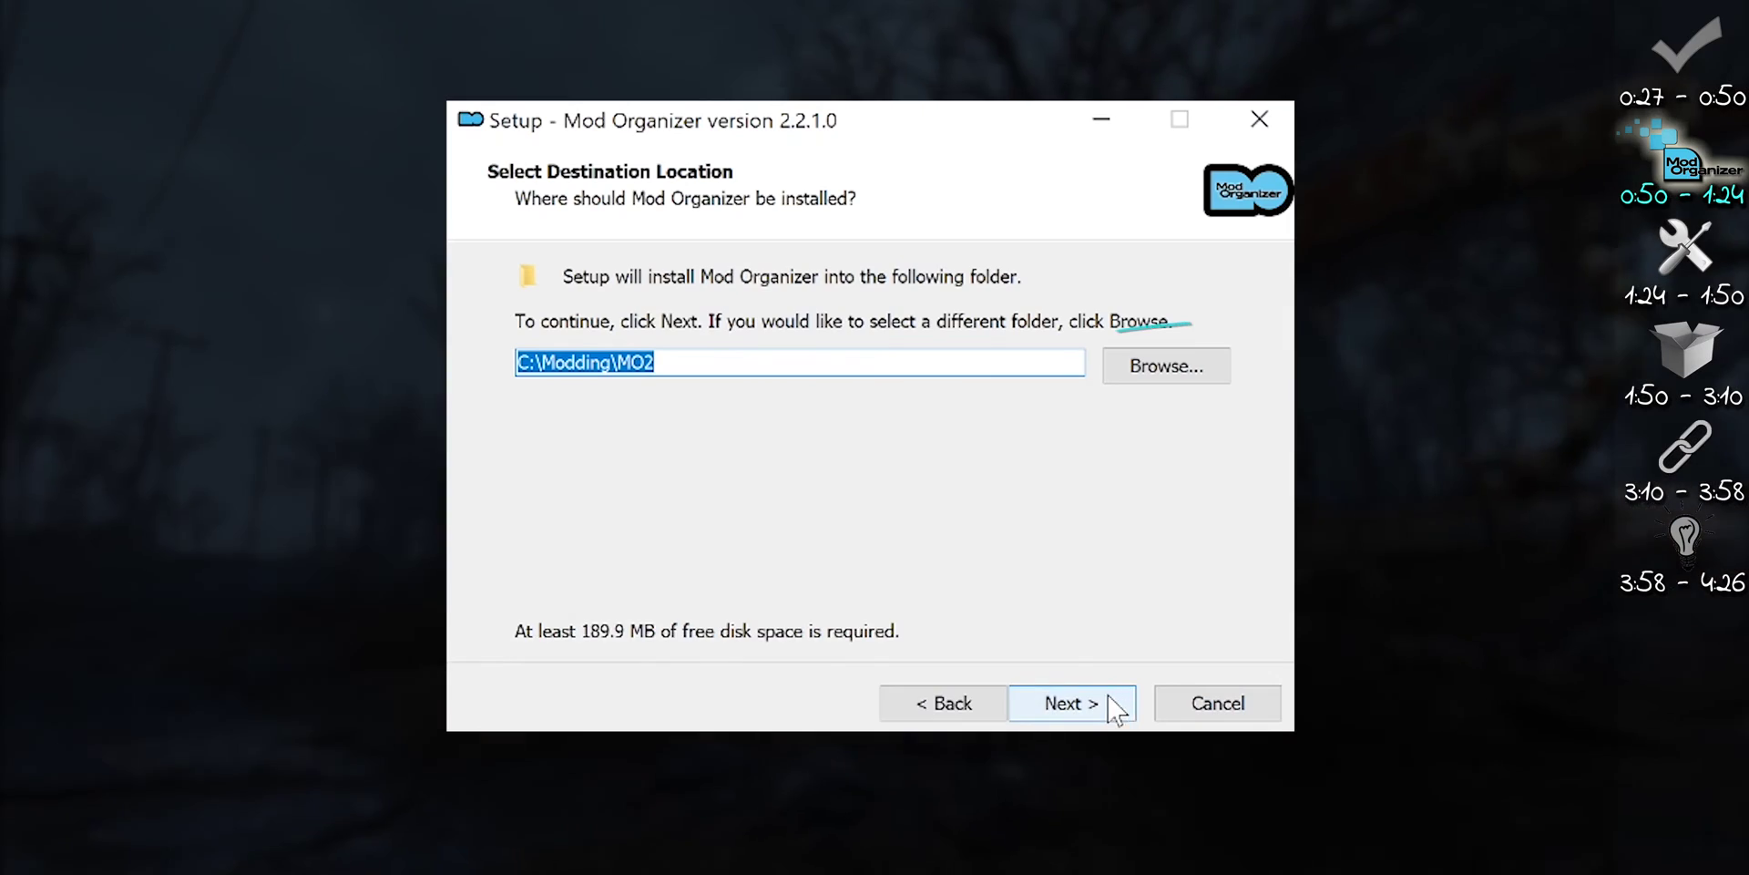
left_click(1166, 365)
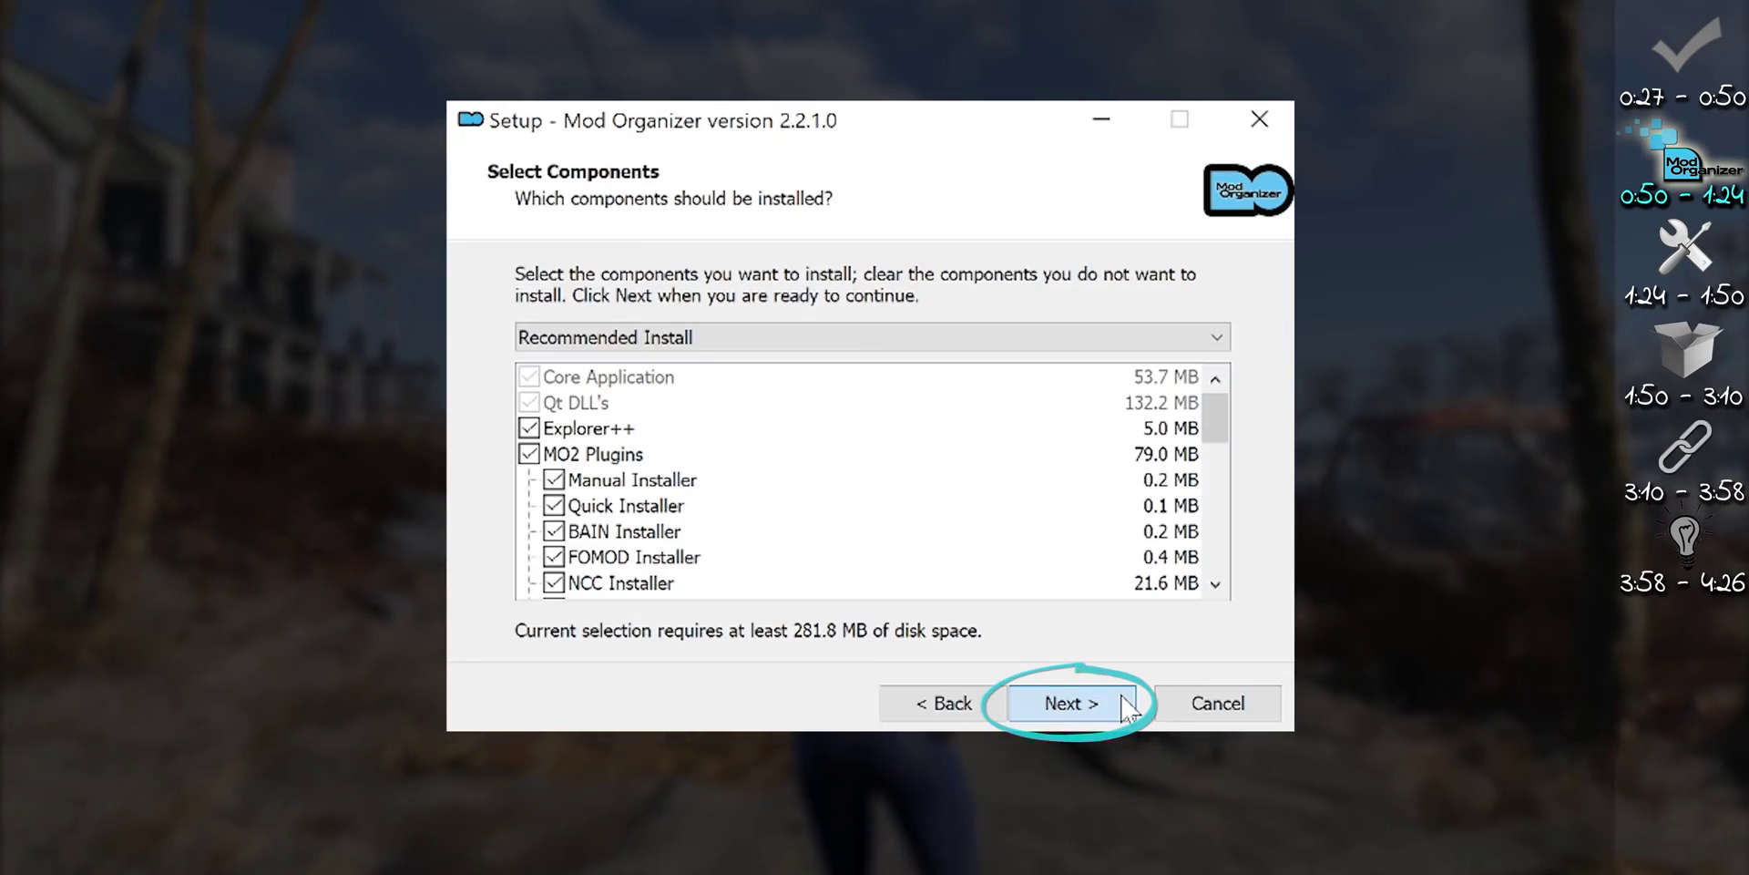
Step: Install Mod Organizer with the recommended components, the Mod Organizer Start Menu folder and a desktop shortcut, and launch it on finishing
left_click(1122, 698)
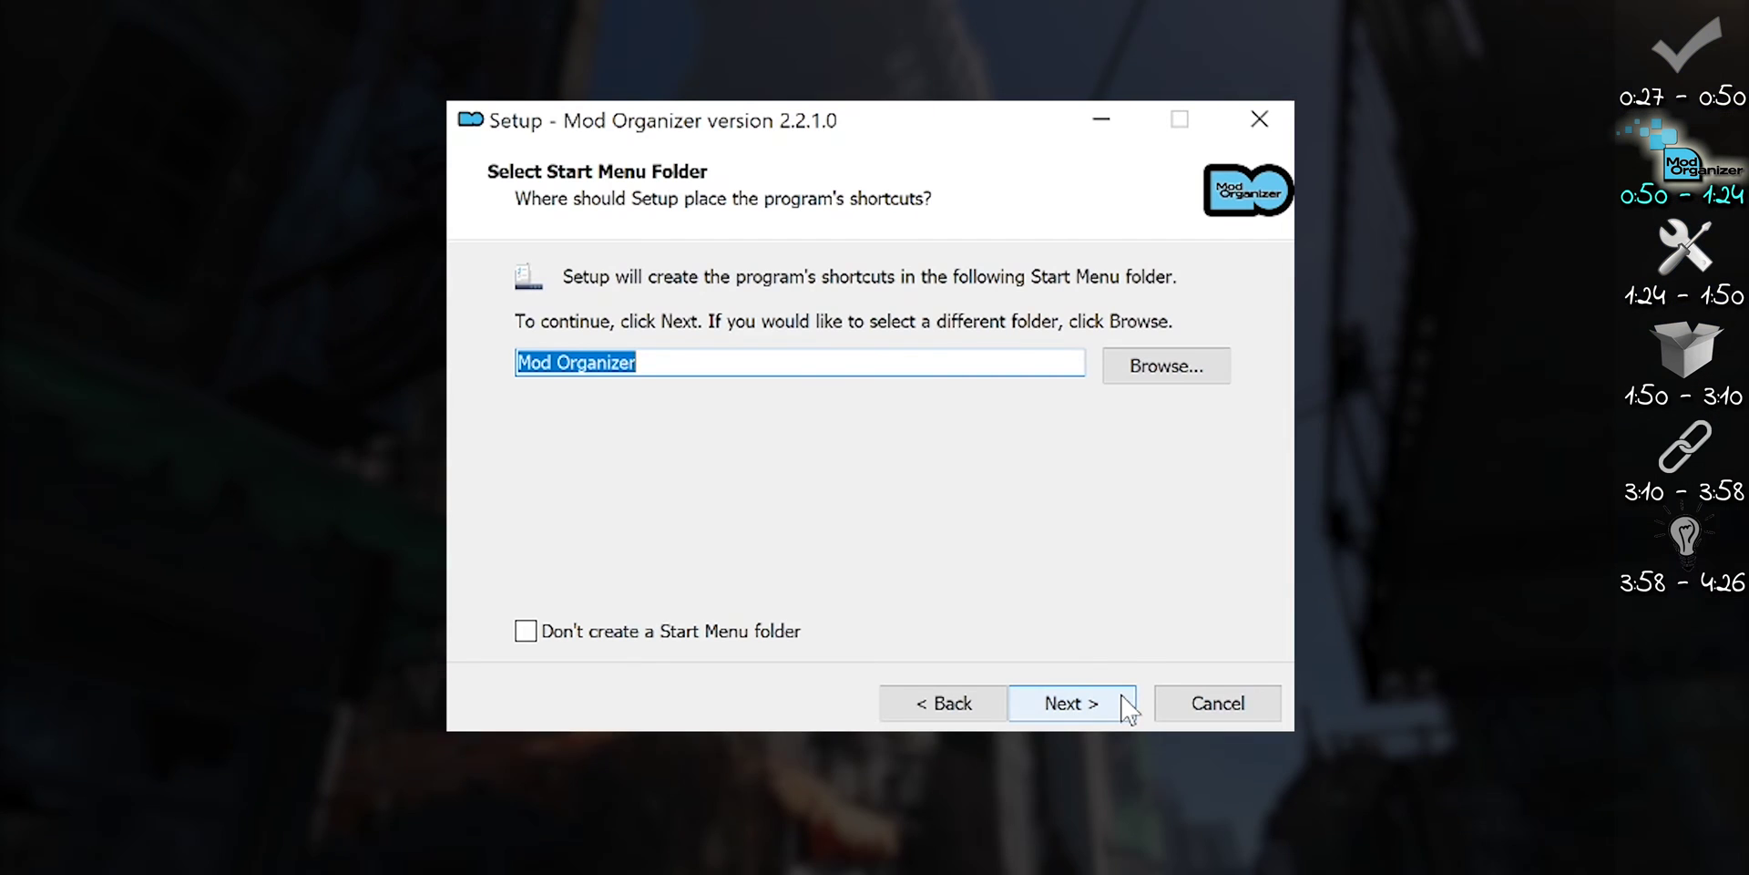
left_click(1126, 704)
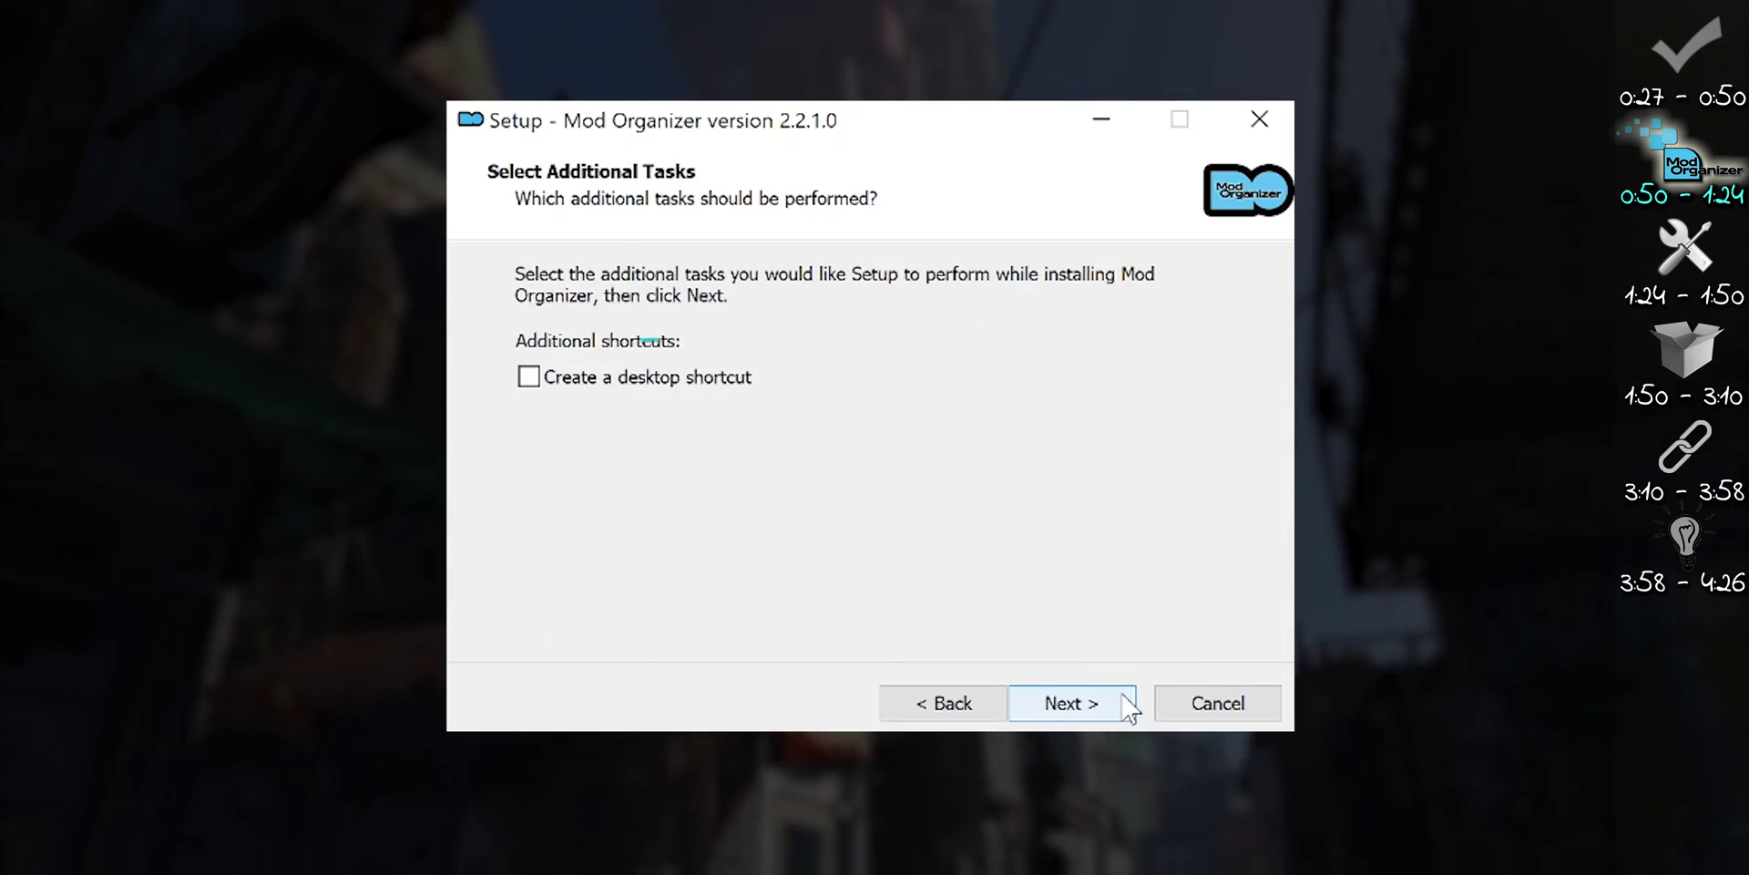
left_click(1075, 703)
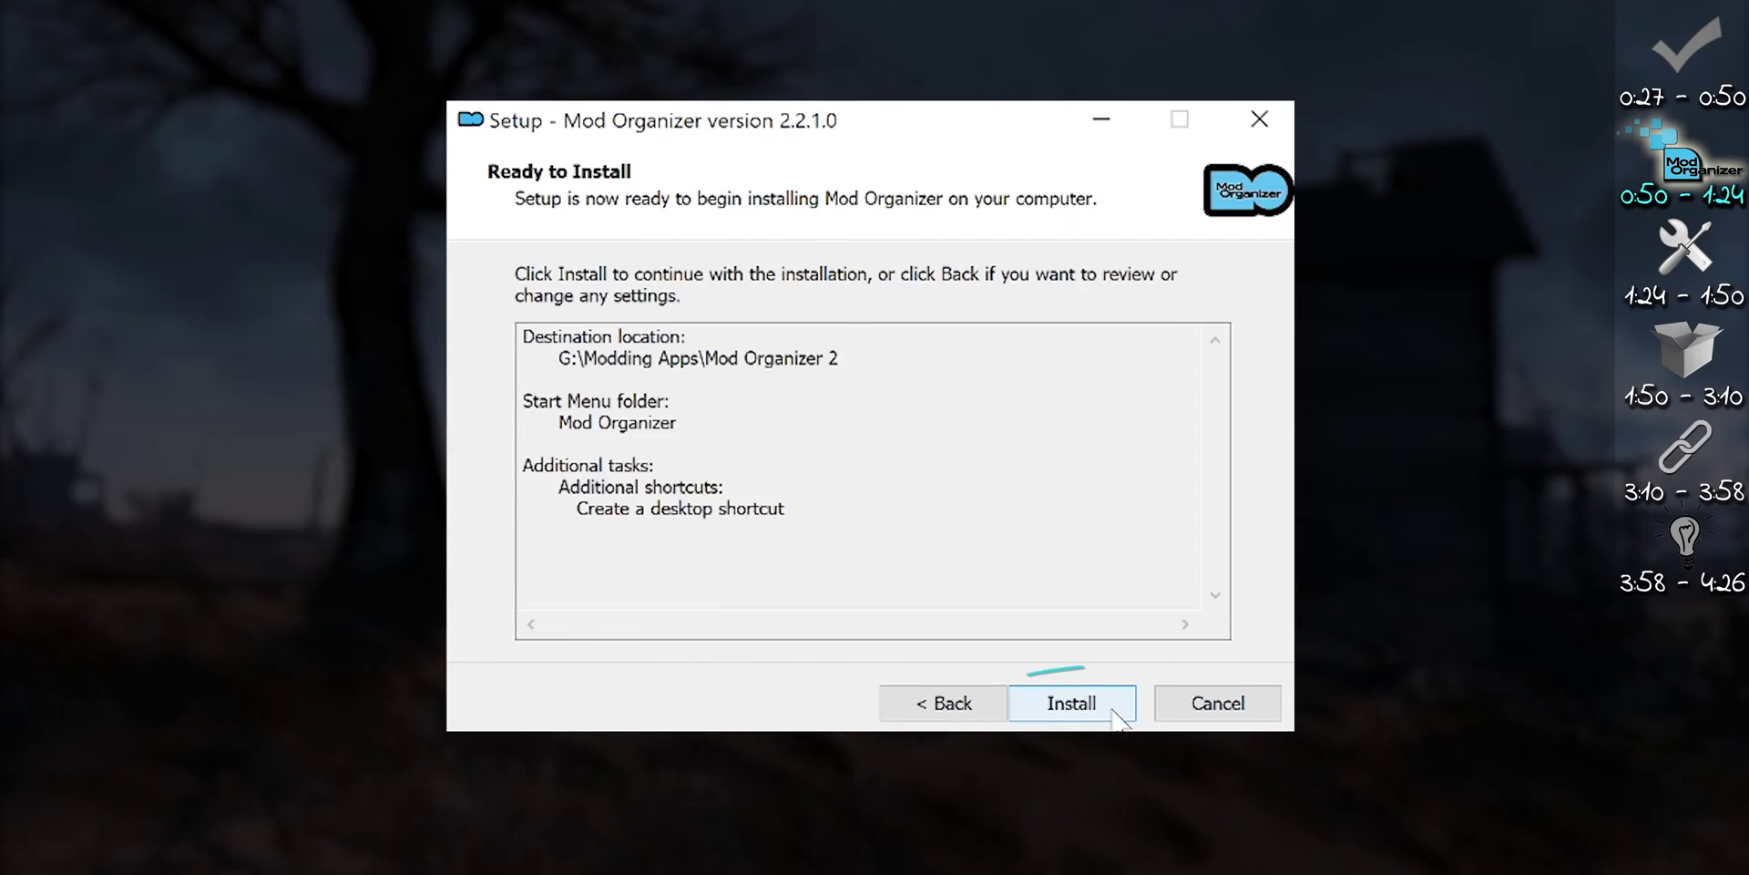
left_click(1106, 713)
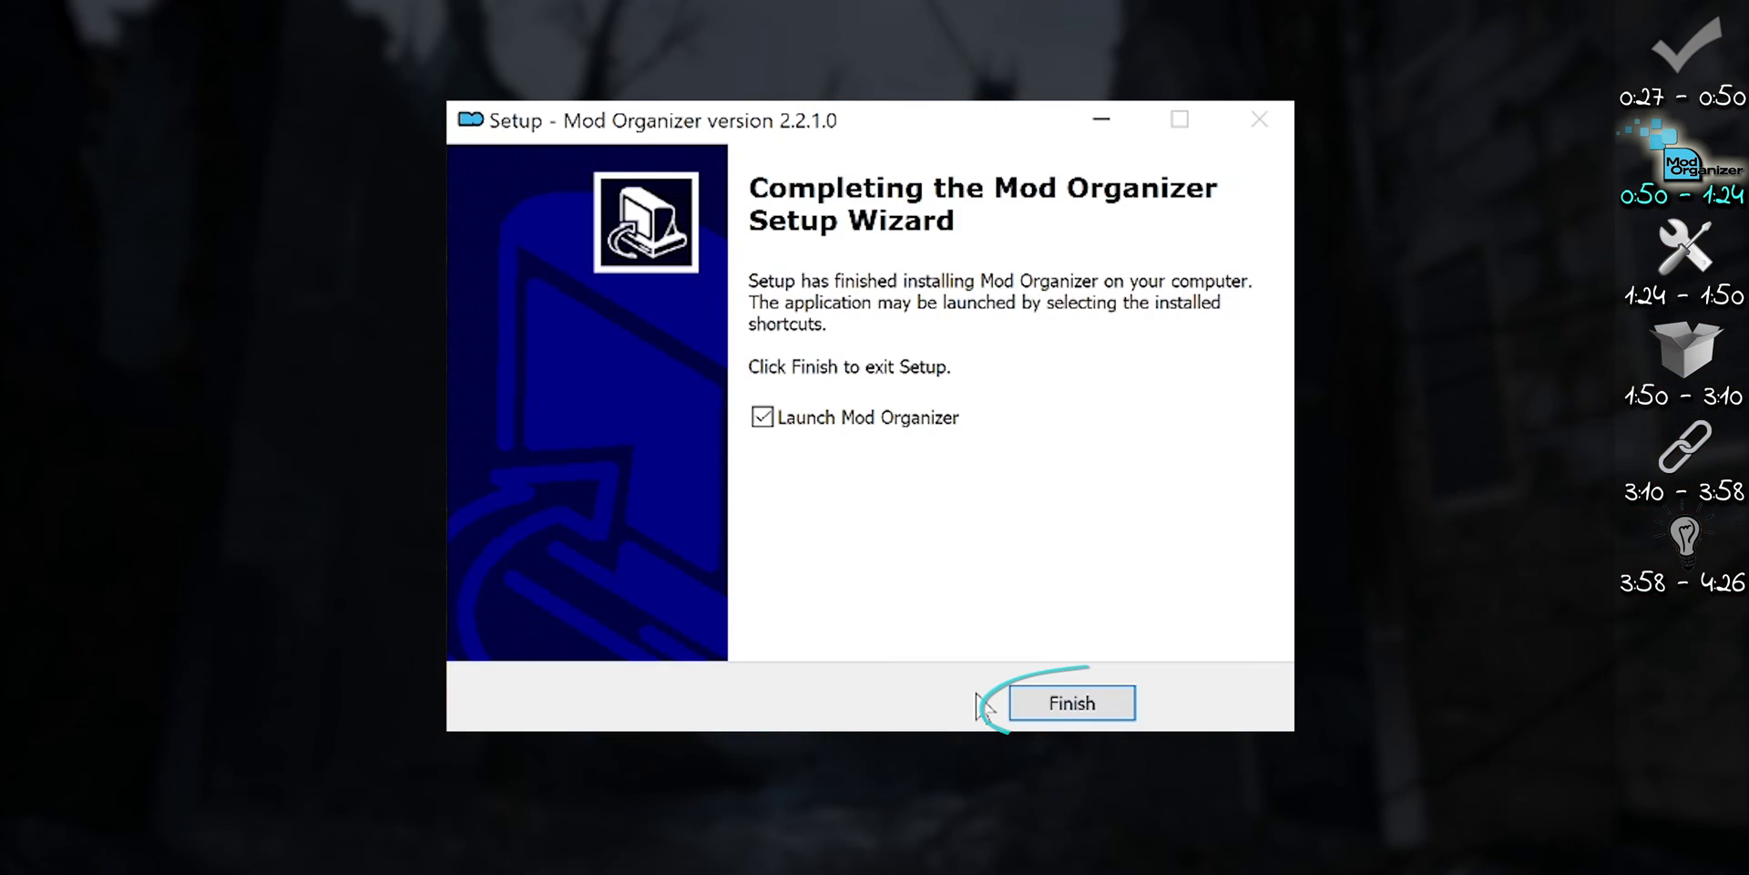
left_click(1073, 704)
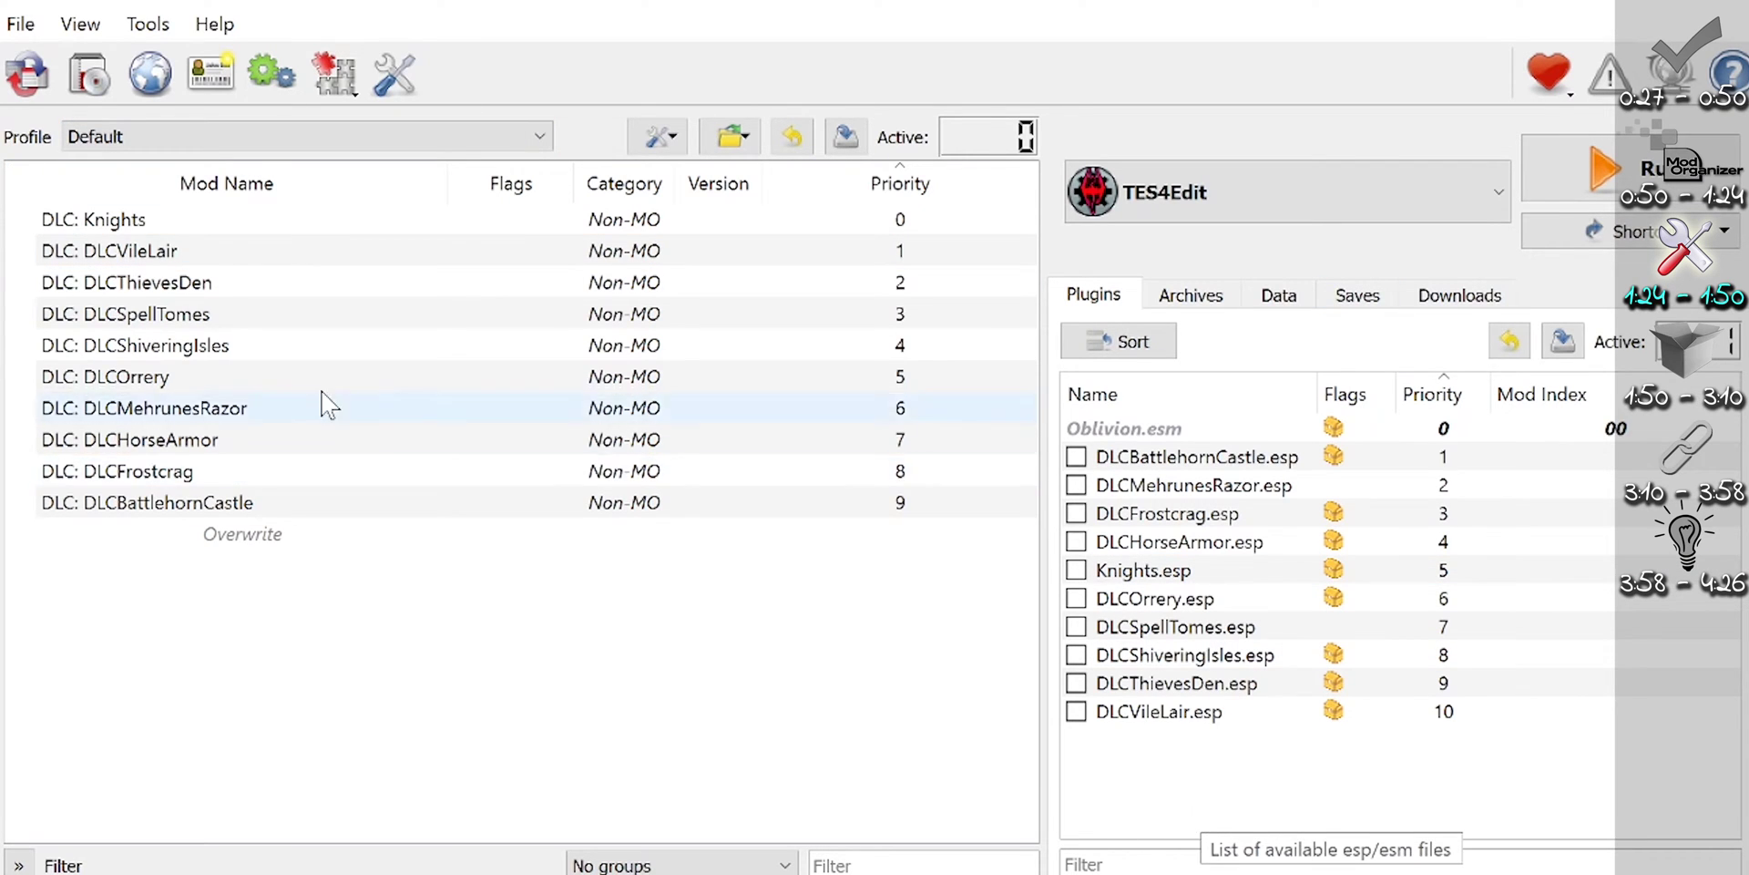
Step: Create a new Mod Organizer instance, using the suggested name Oblivion
left_click(20, 23)
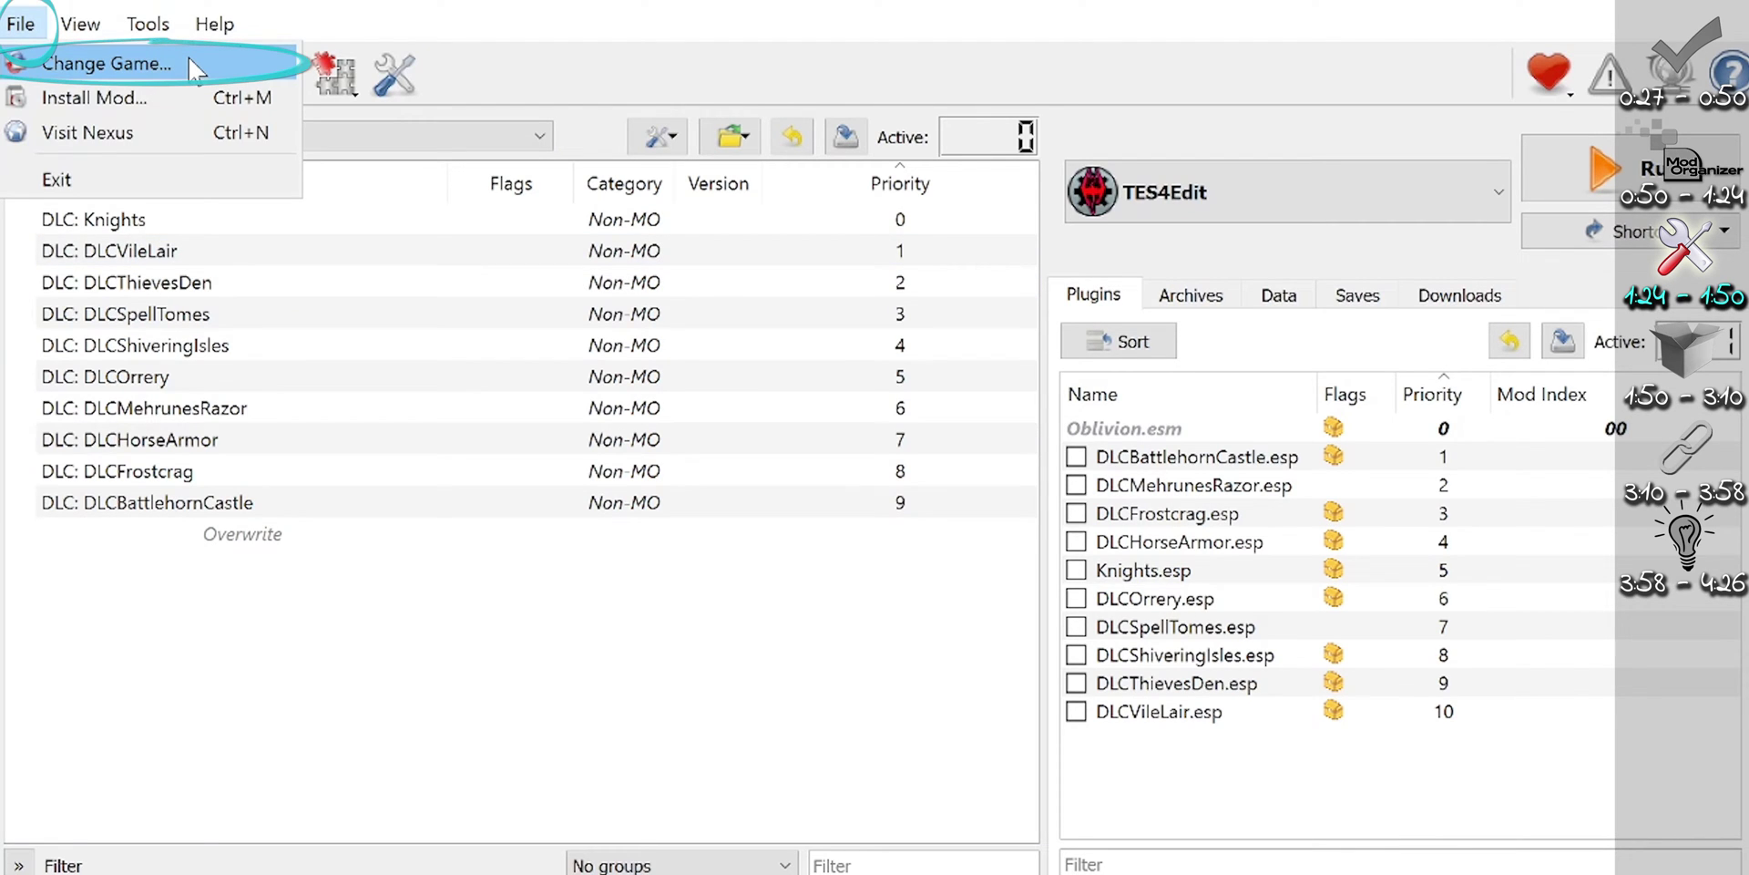
left_click(194, 68)
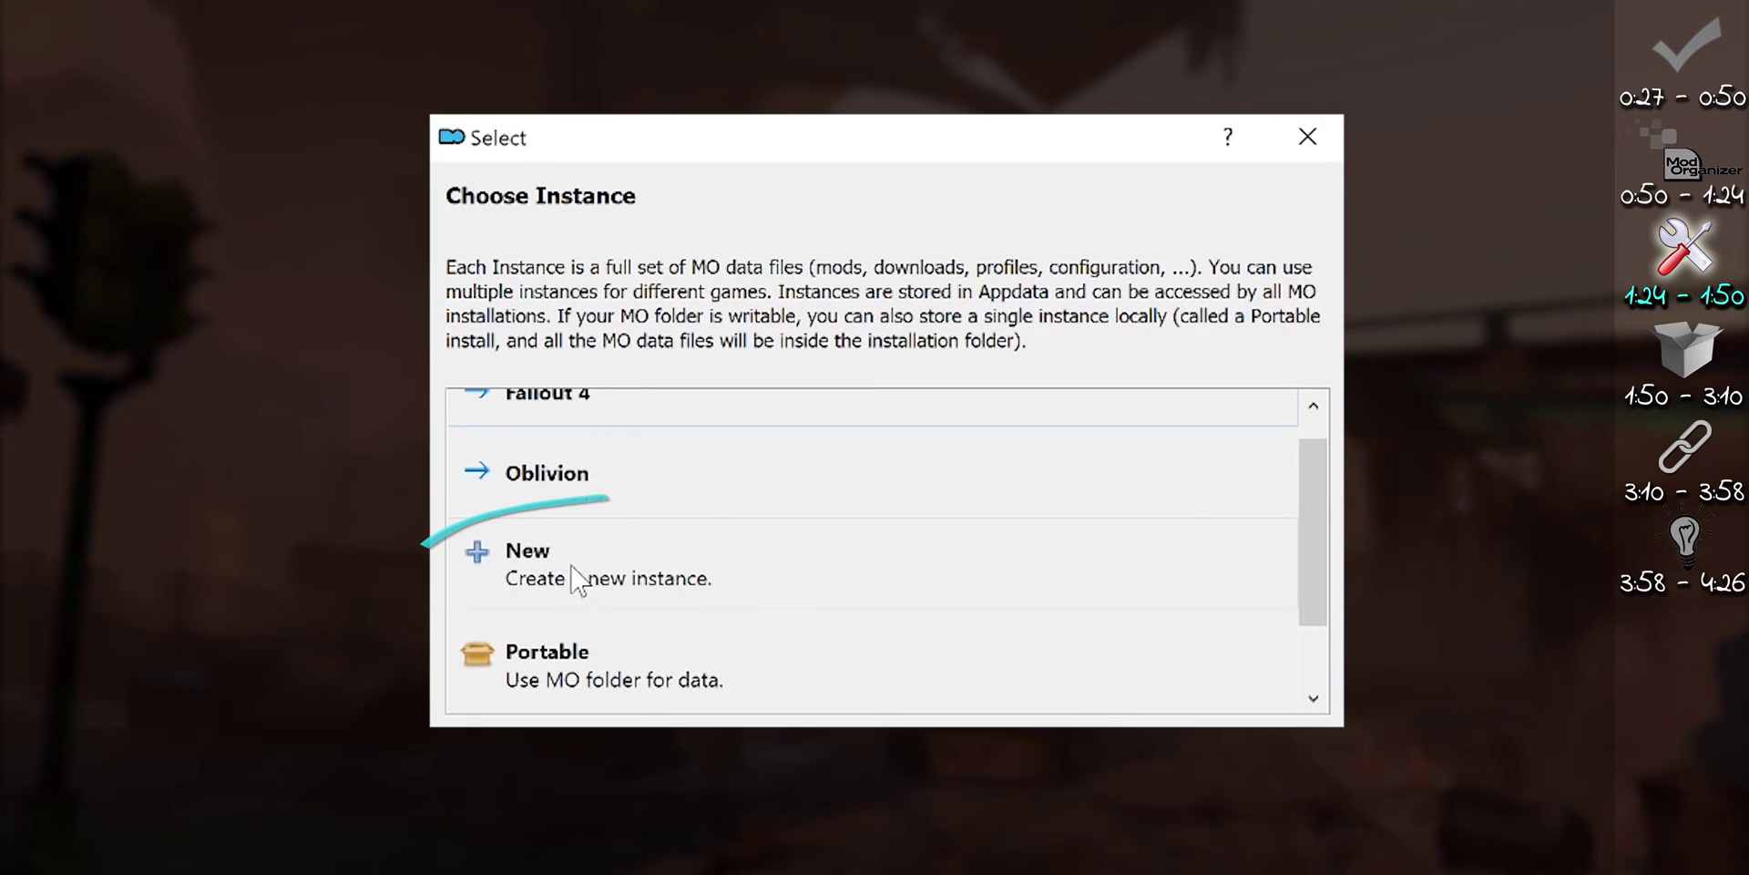
left_click(572, 592)
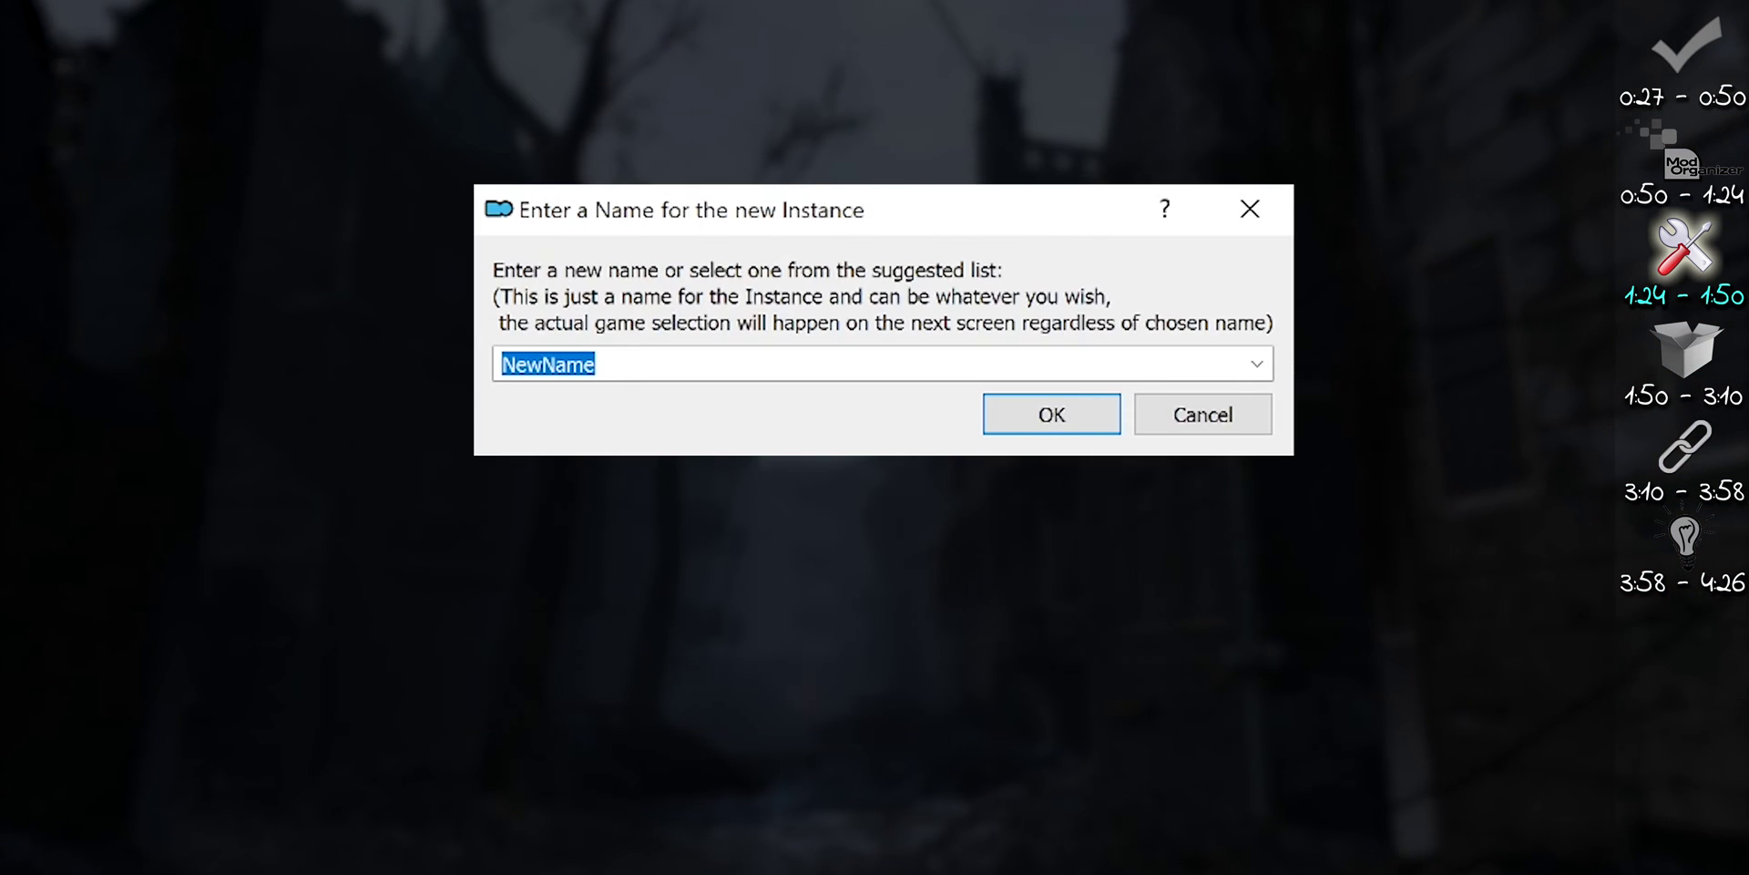
left_click(1257, 365)
scroll(1251, 456, "down", 1)
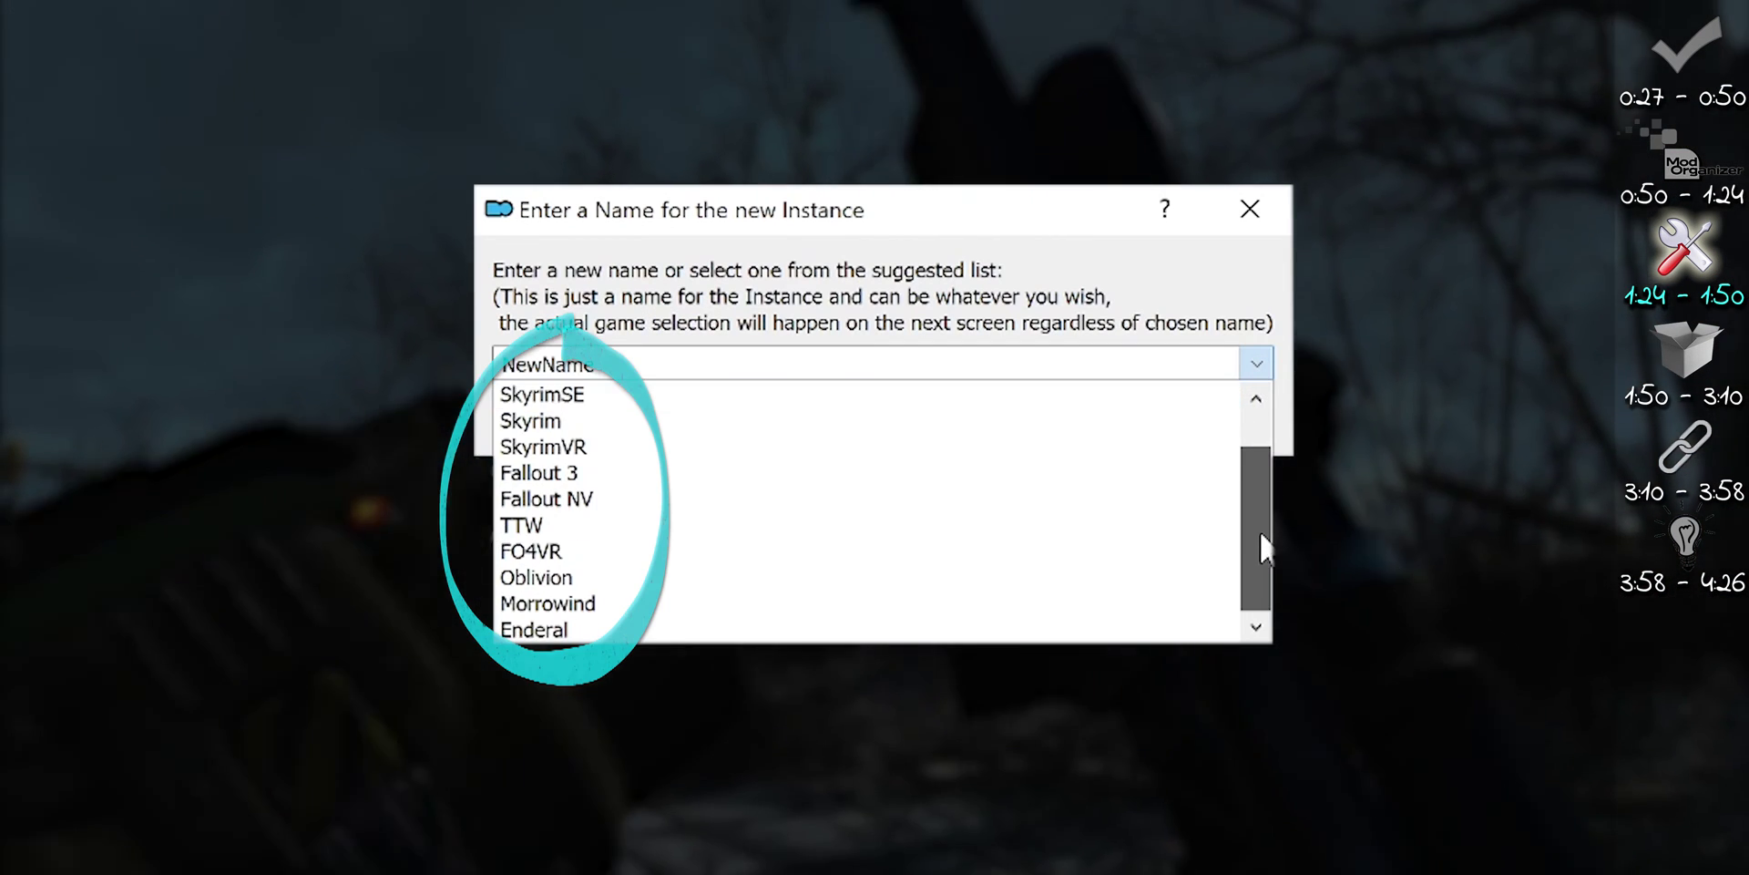
left_click(1075, 578)
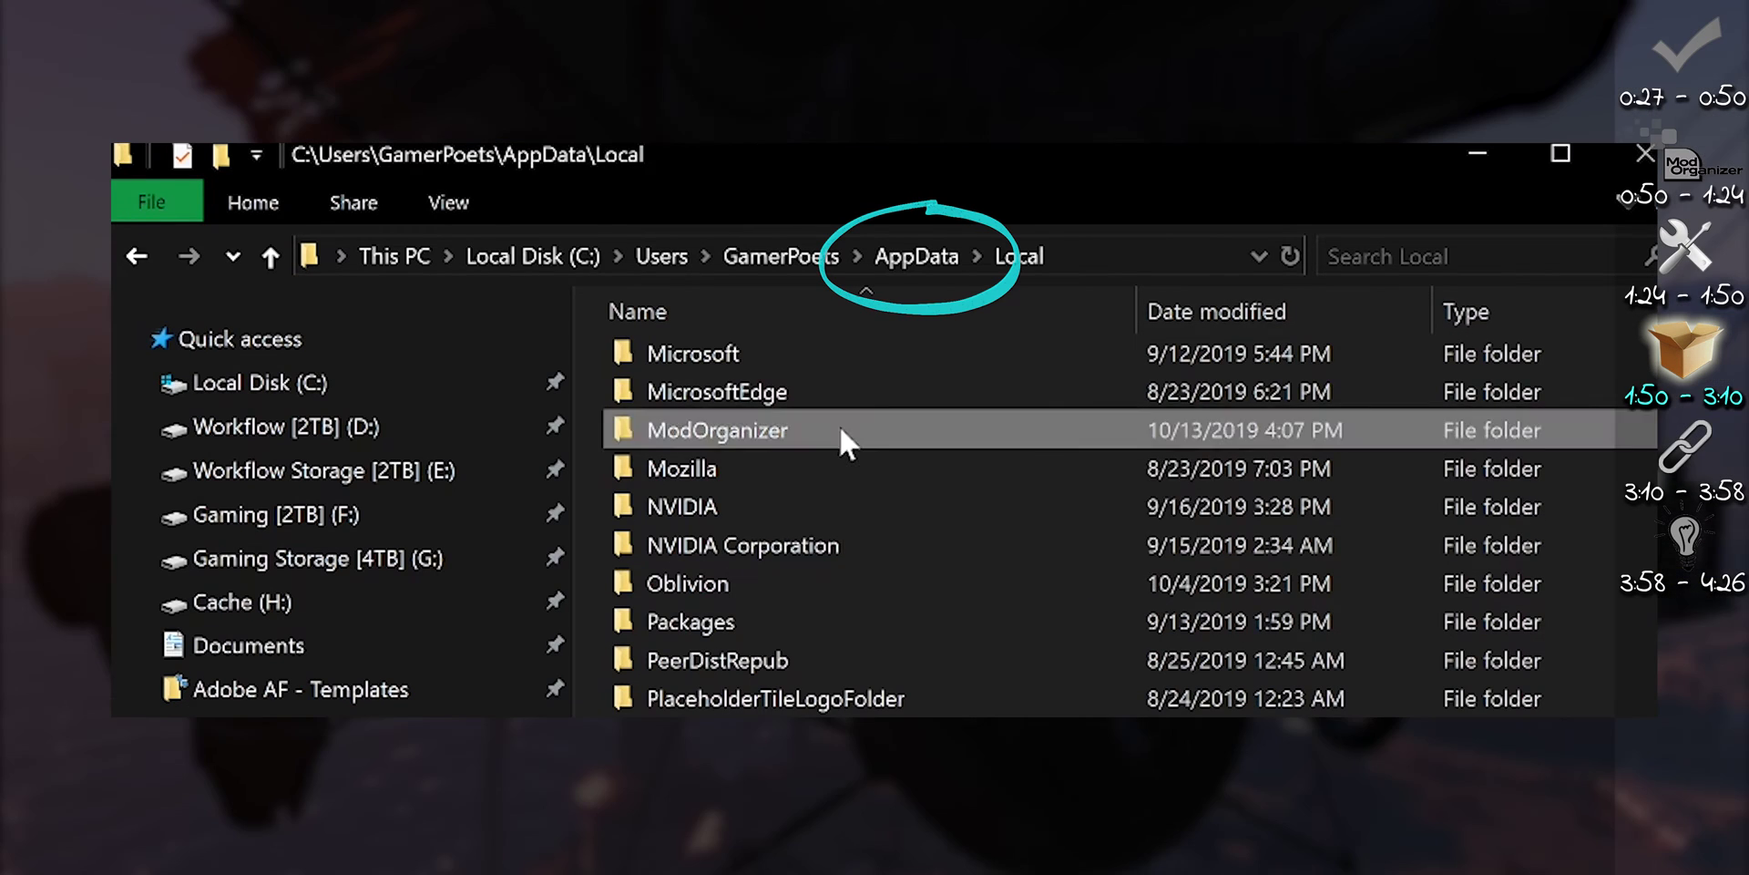
Step: In File Explorer, open the ModOrganizer folder under AppData\Local to examine where the instance data is stored
double_click(839, 424)
double_click(838, 408)
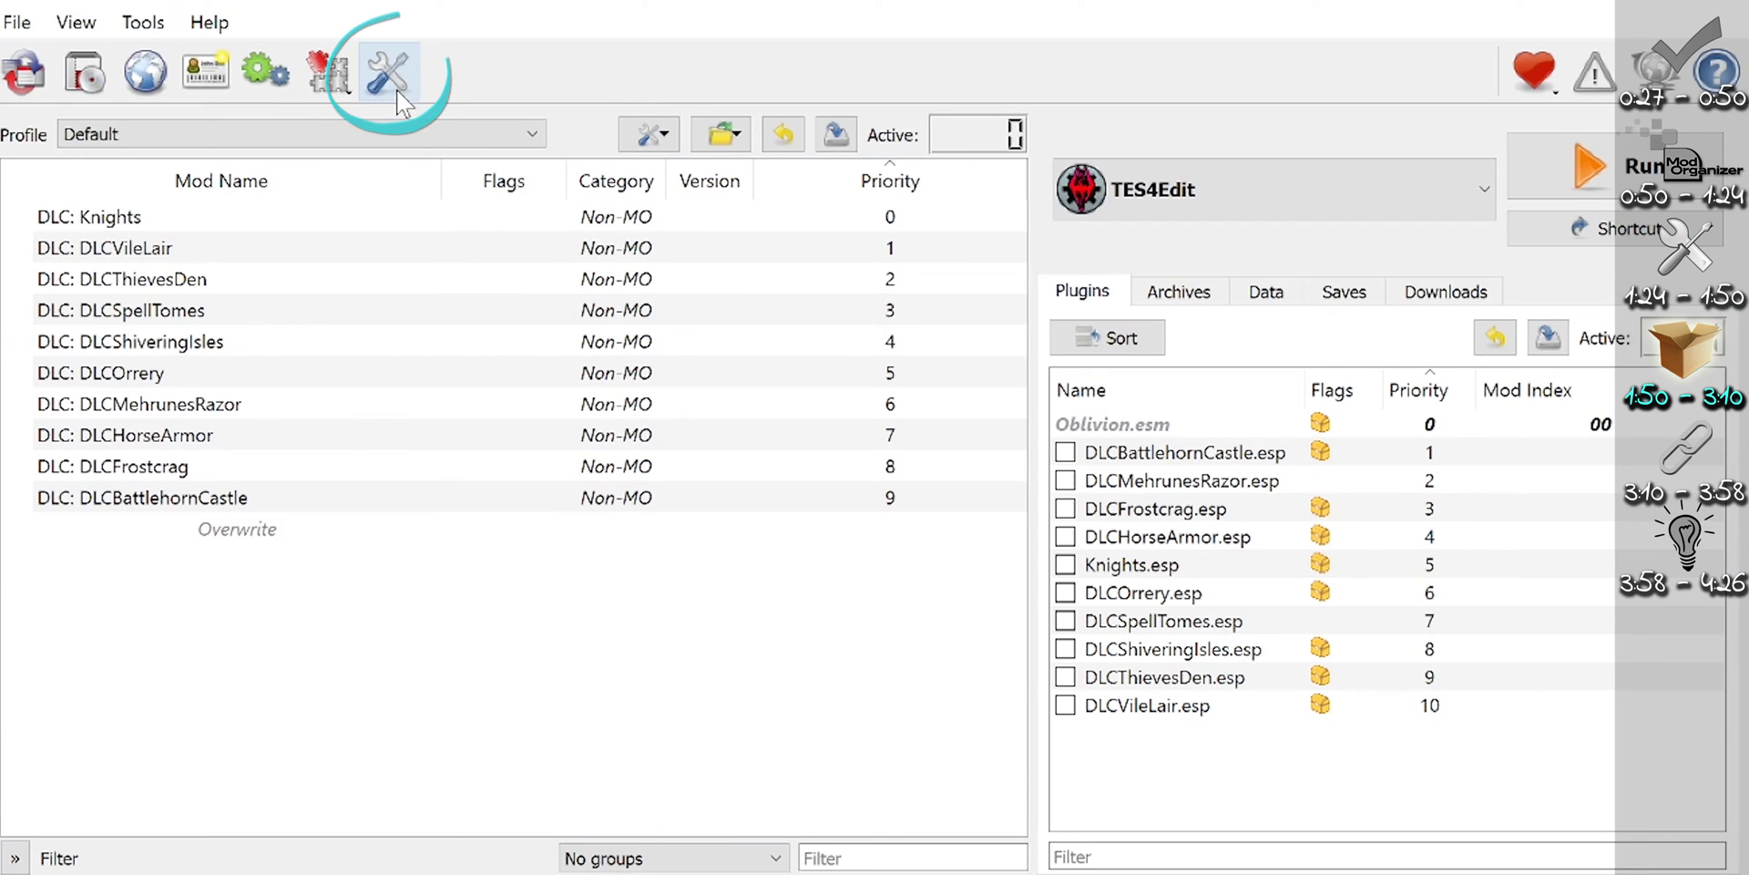
Step: In Mod Organizer's path settings, set the base directory to a new Modding Apps folder named MO2 - Base Directory - TES4
left_click(398, 93)
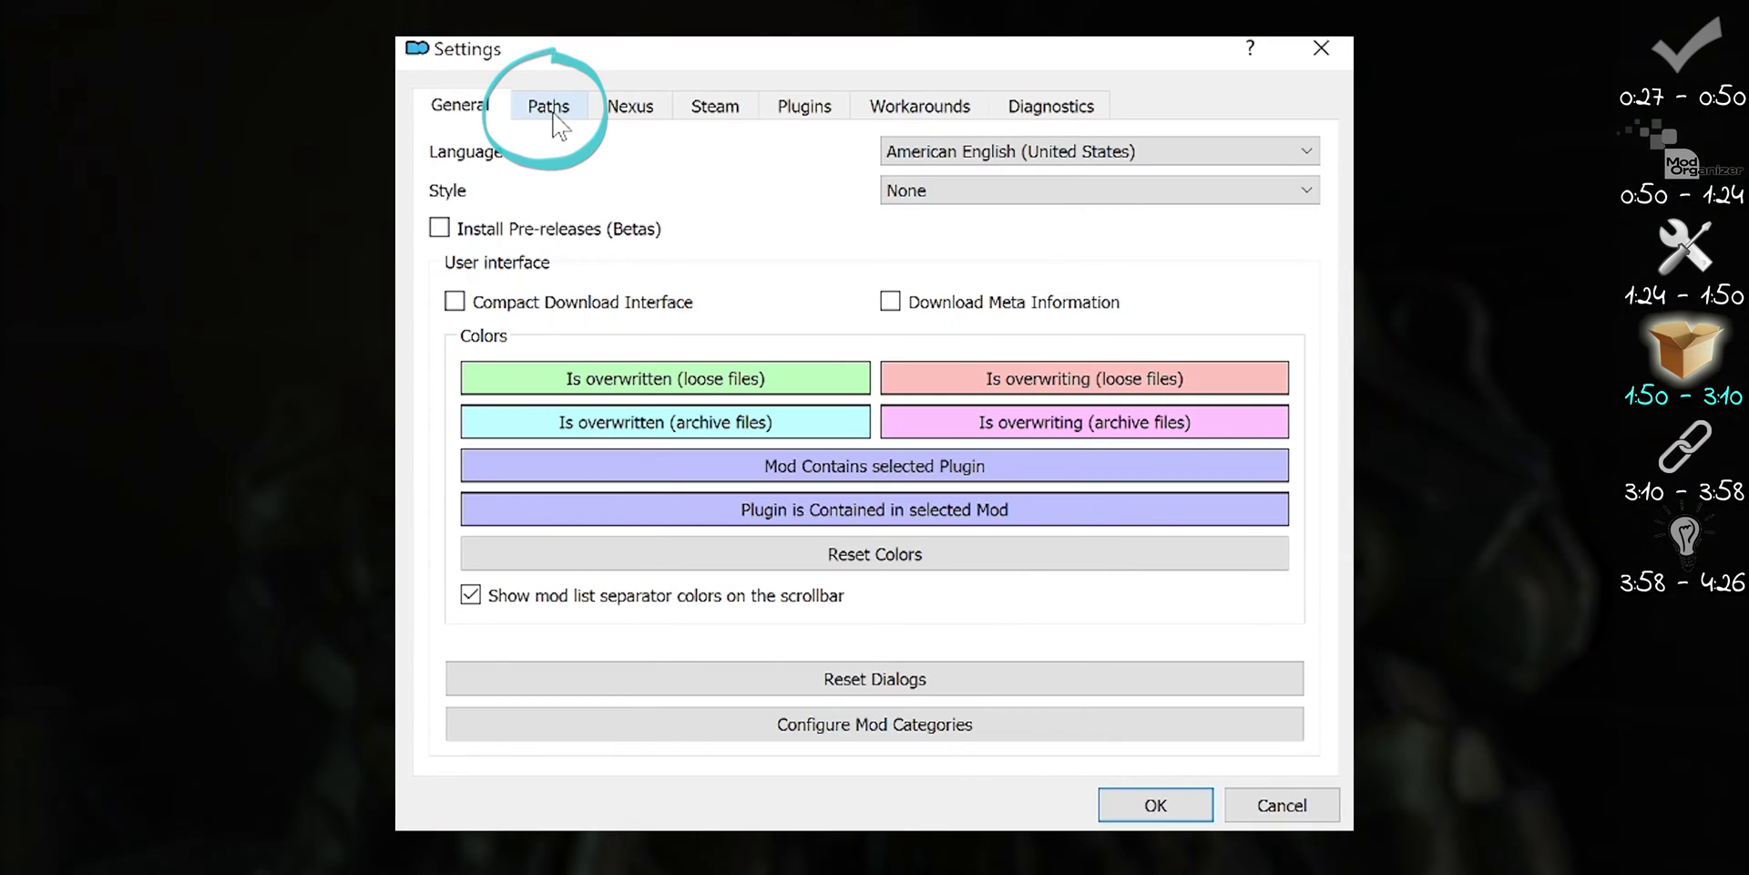
left_click(551, 108)
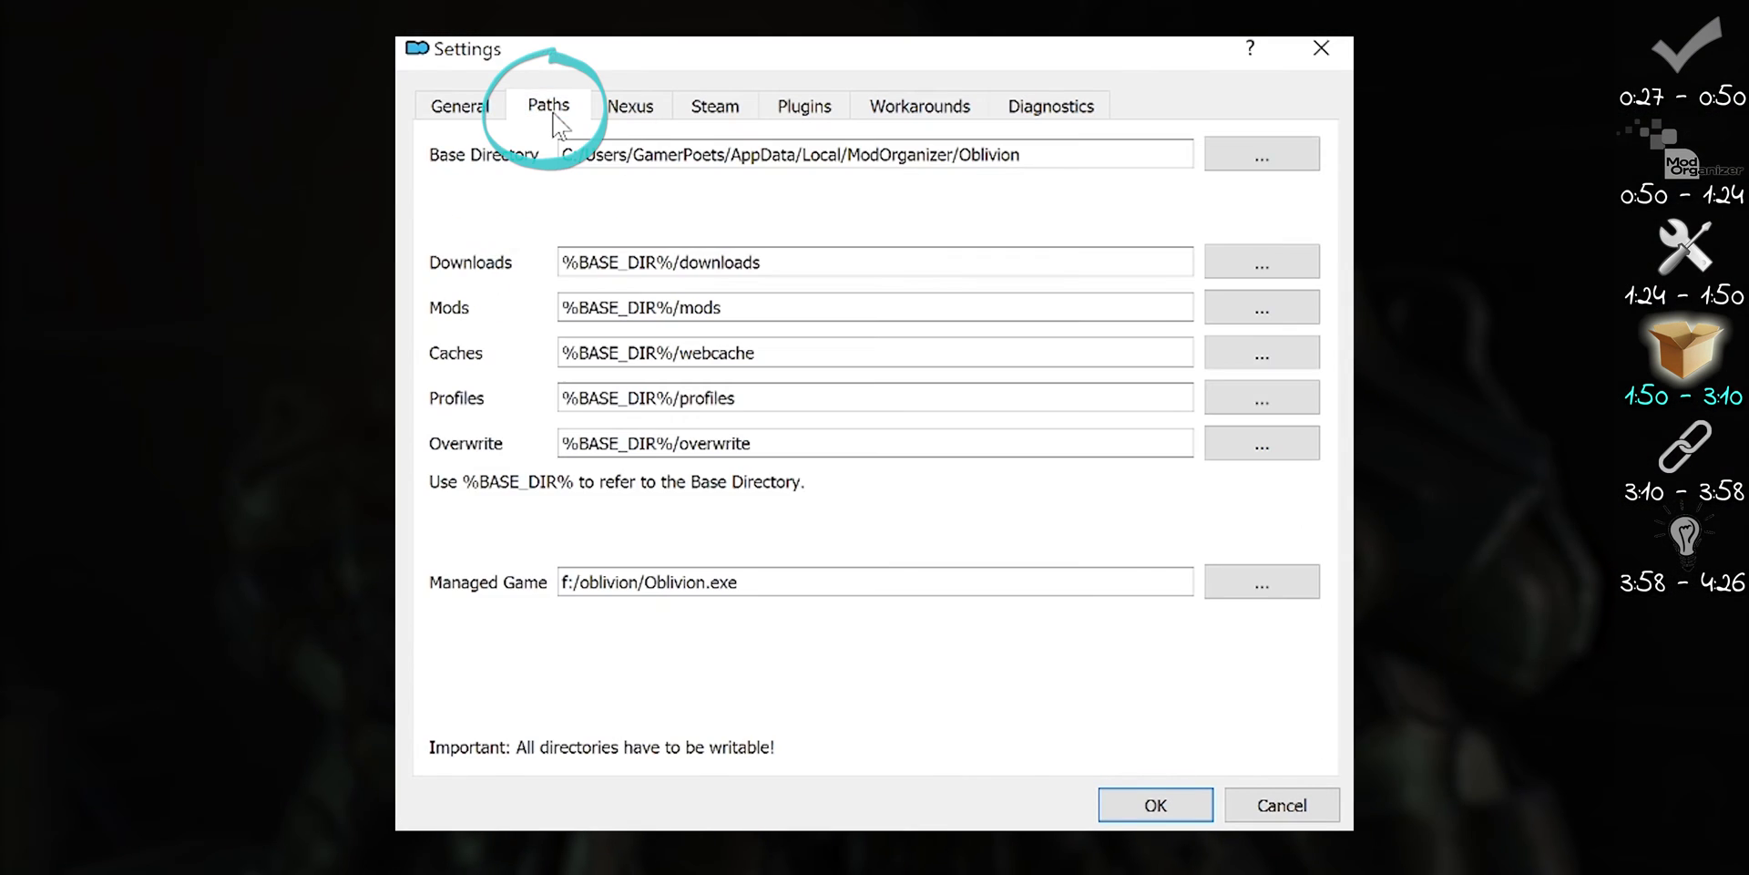
left_click(1305, 167)
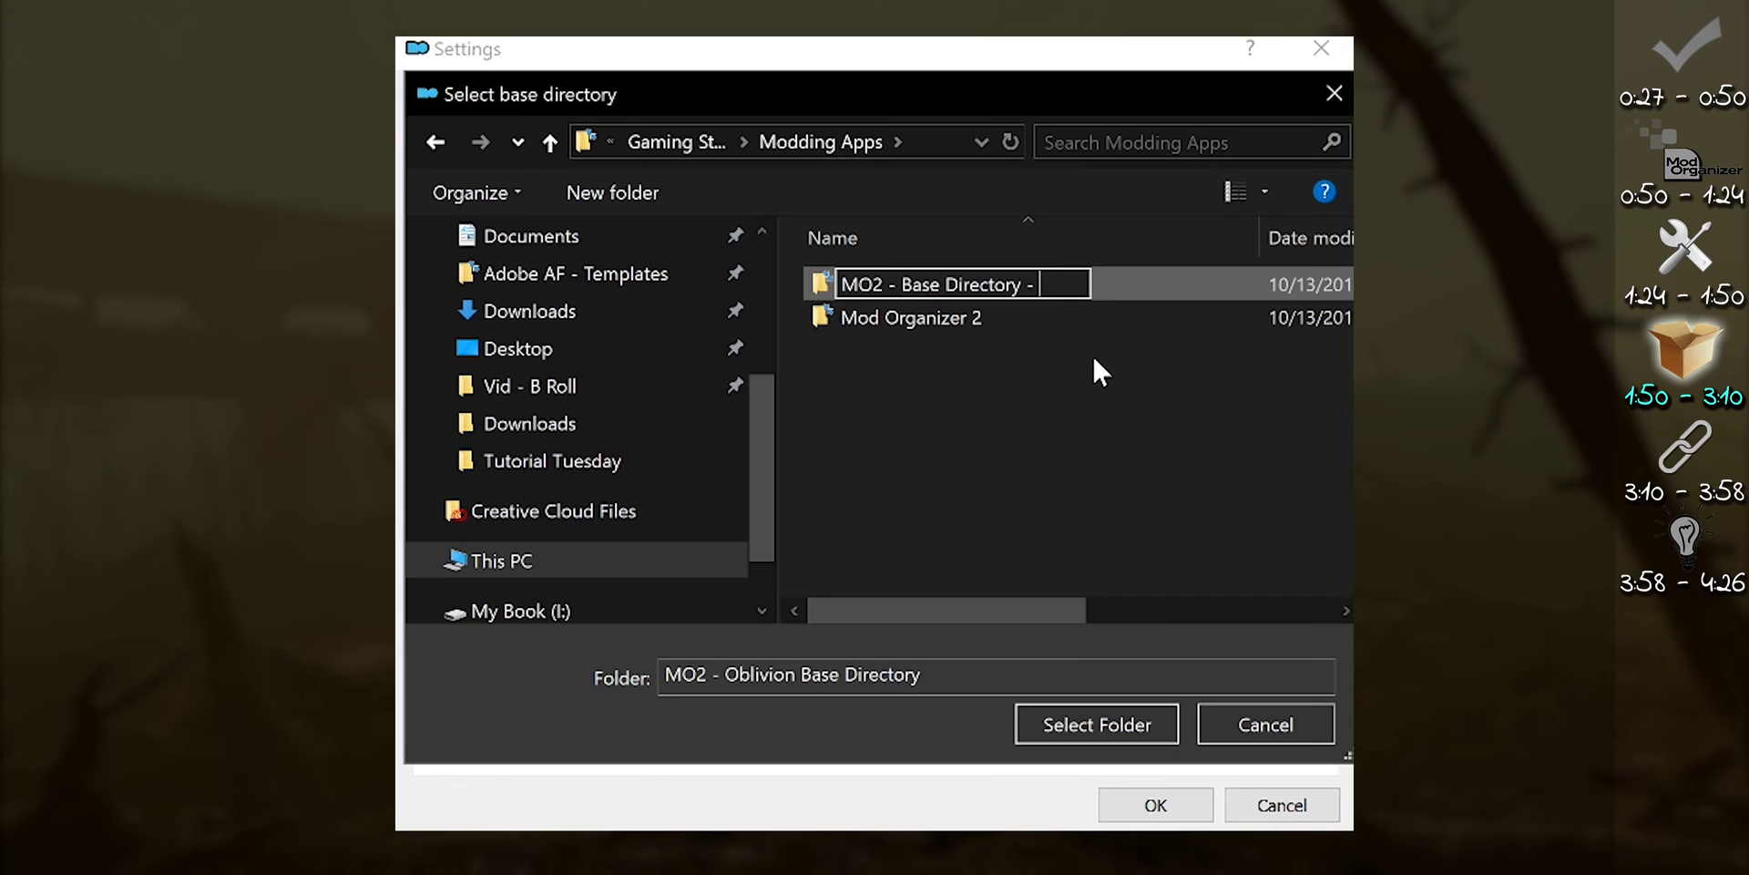
type("TES4")
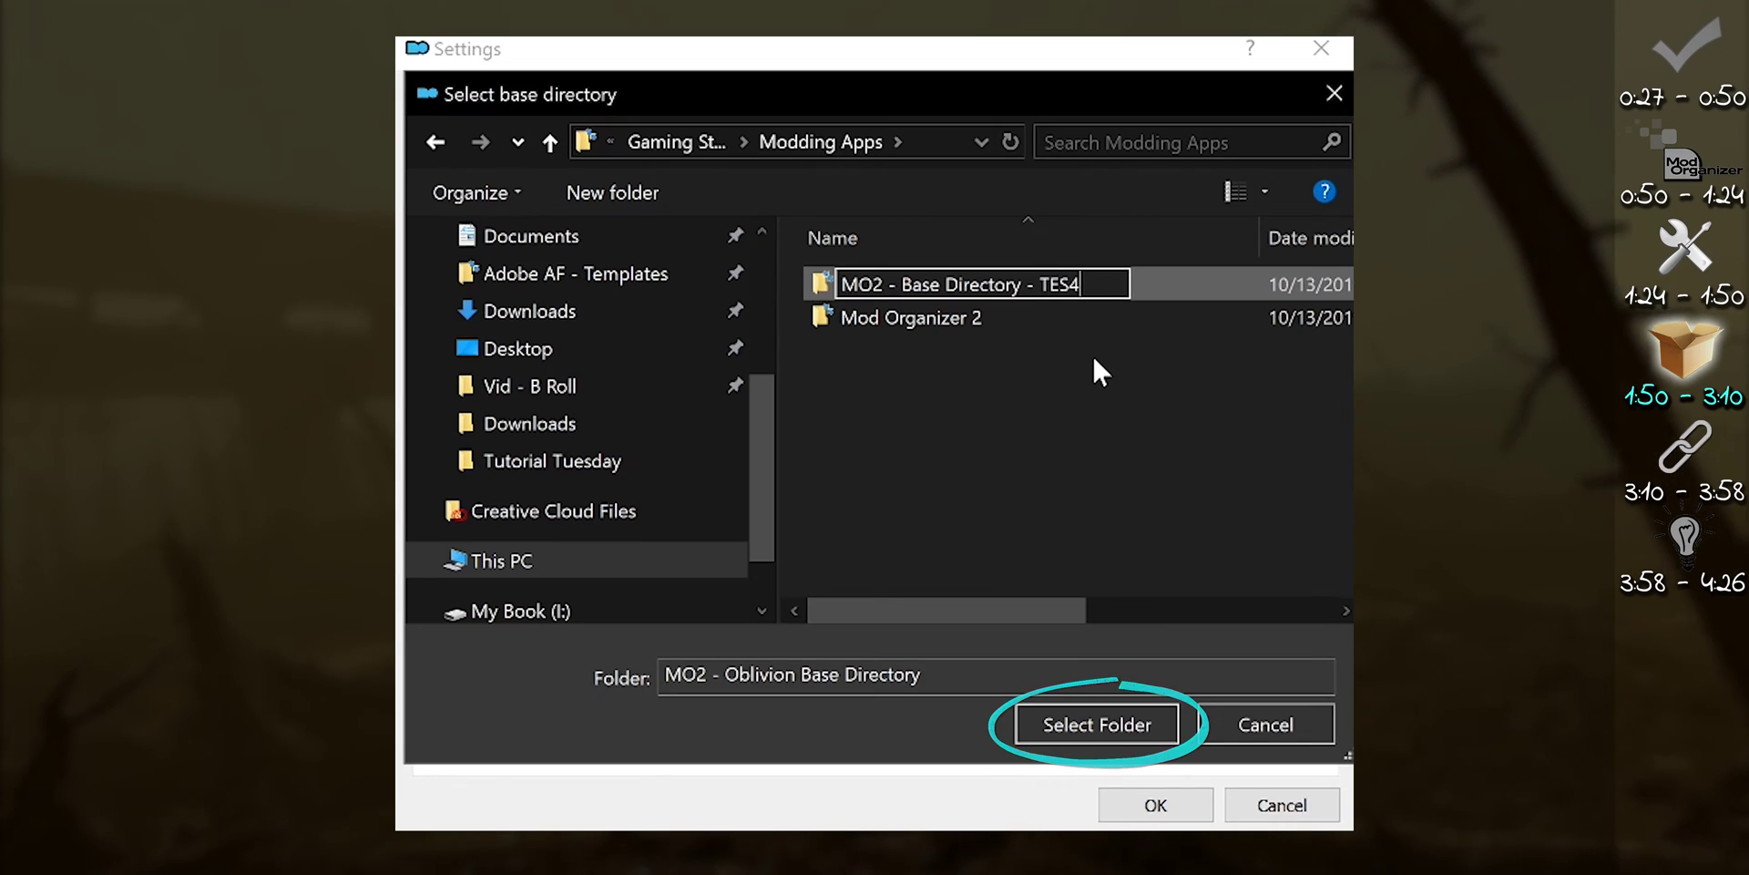
key("Return")
left_click(1113, 725)
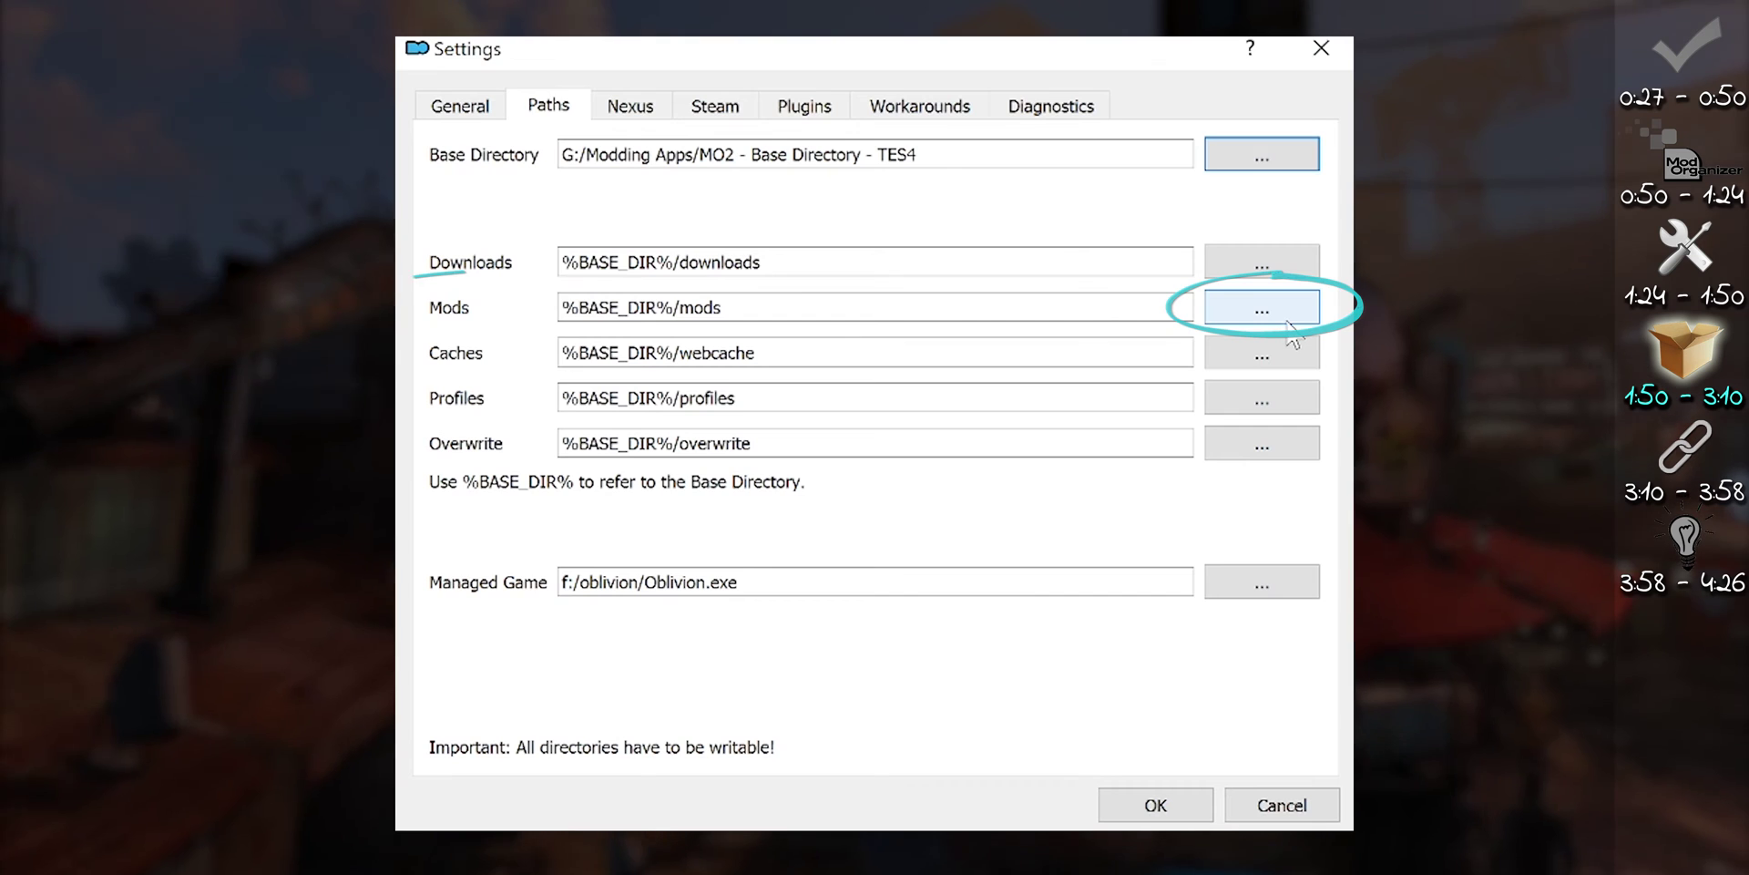
Step: Set the mods directory to a new folder named MO2 - Mods inside Oblivion Mods on the F: drive
left_click(1286, 310)
scroll(678, 415, "up", 3)
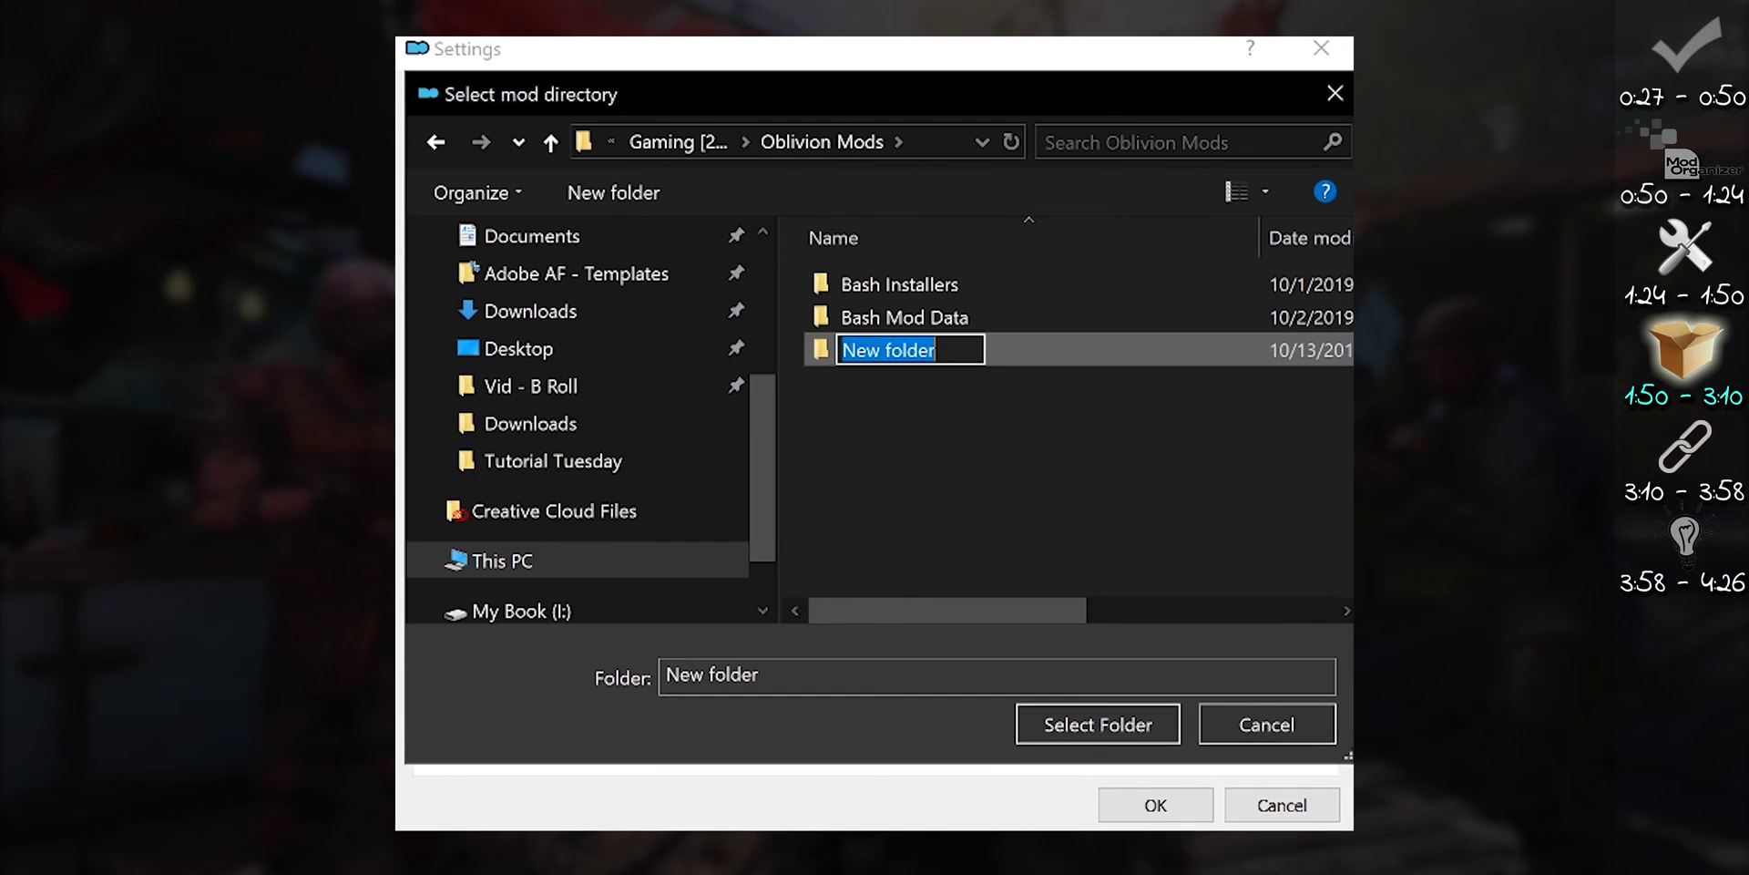
type("M")
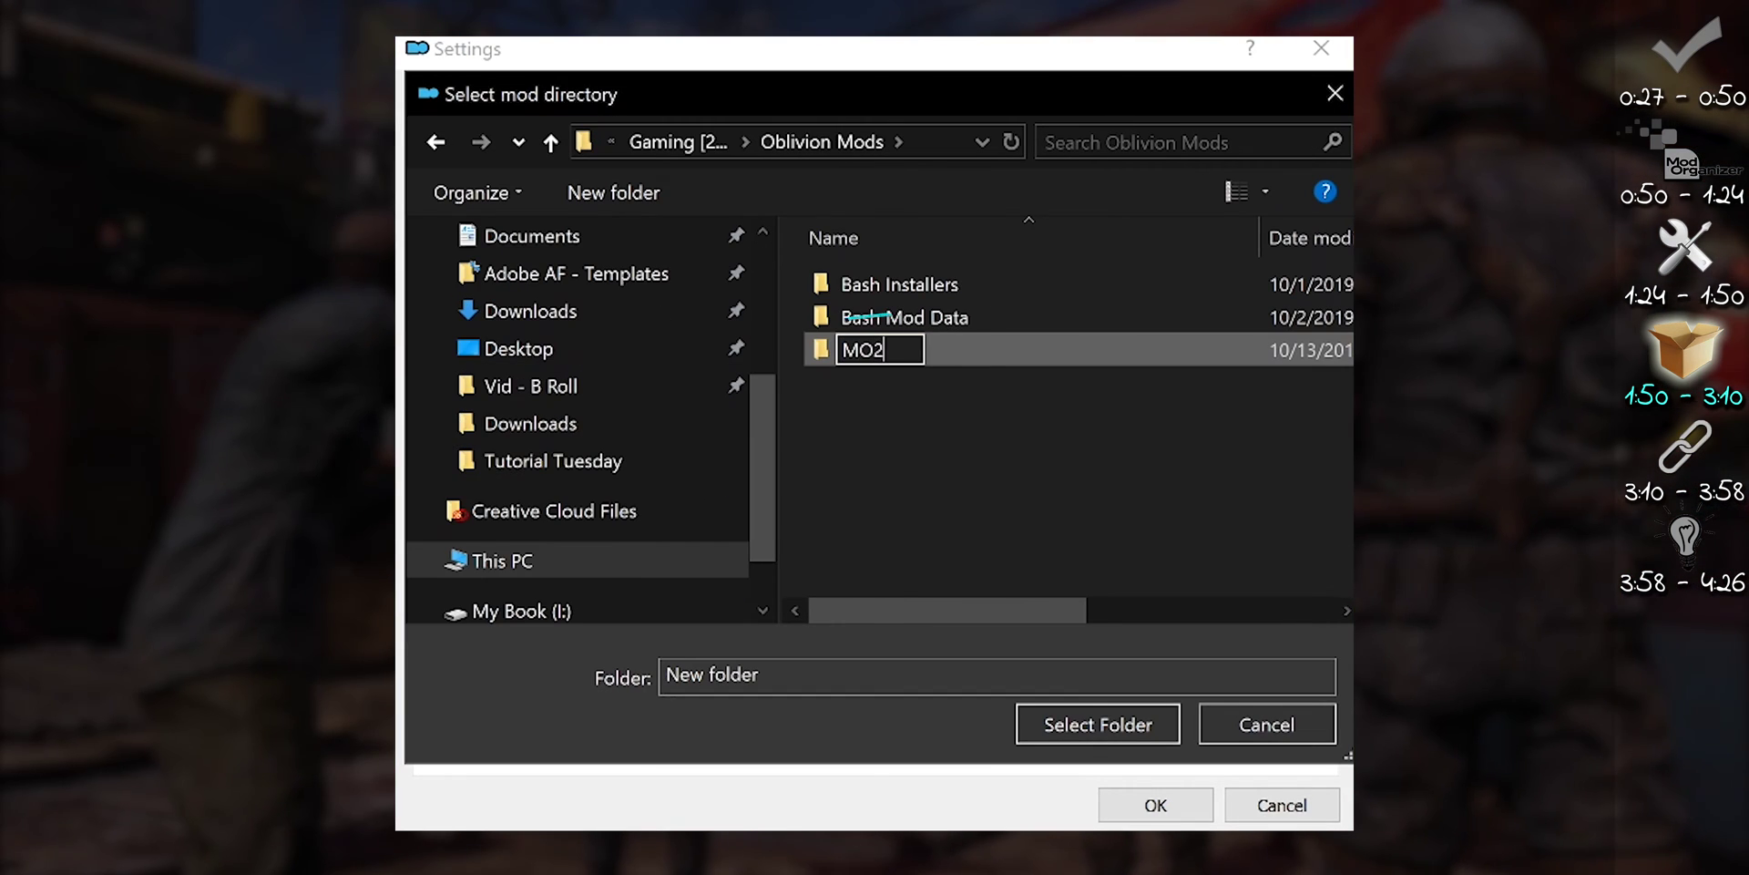
type("O2")
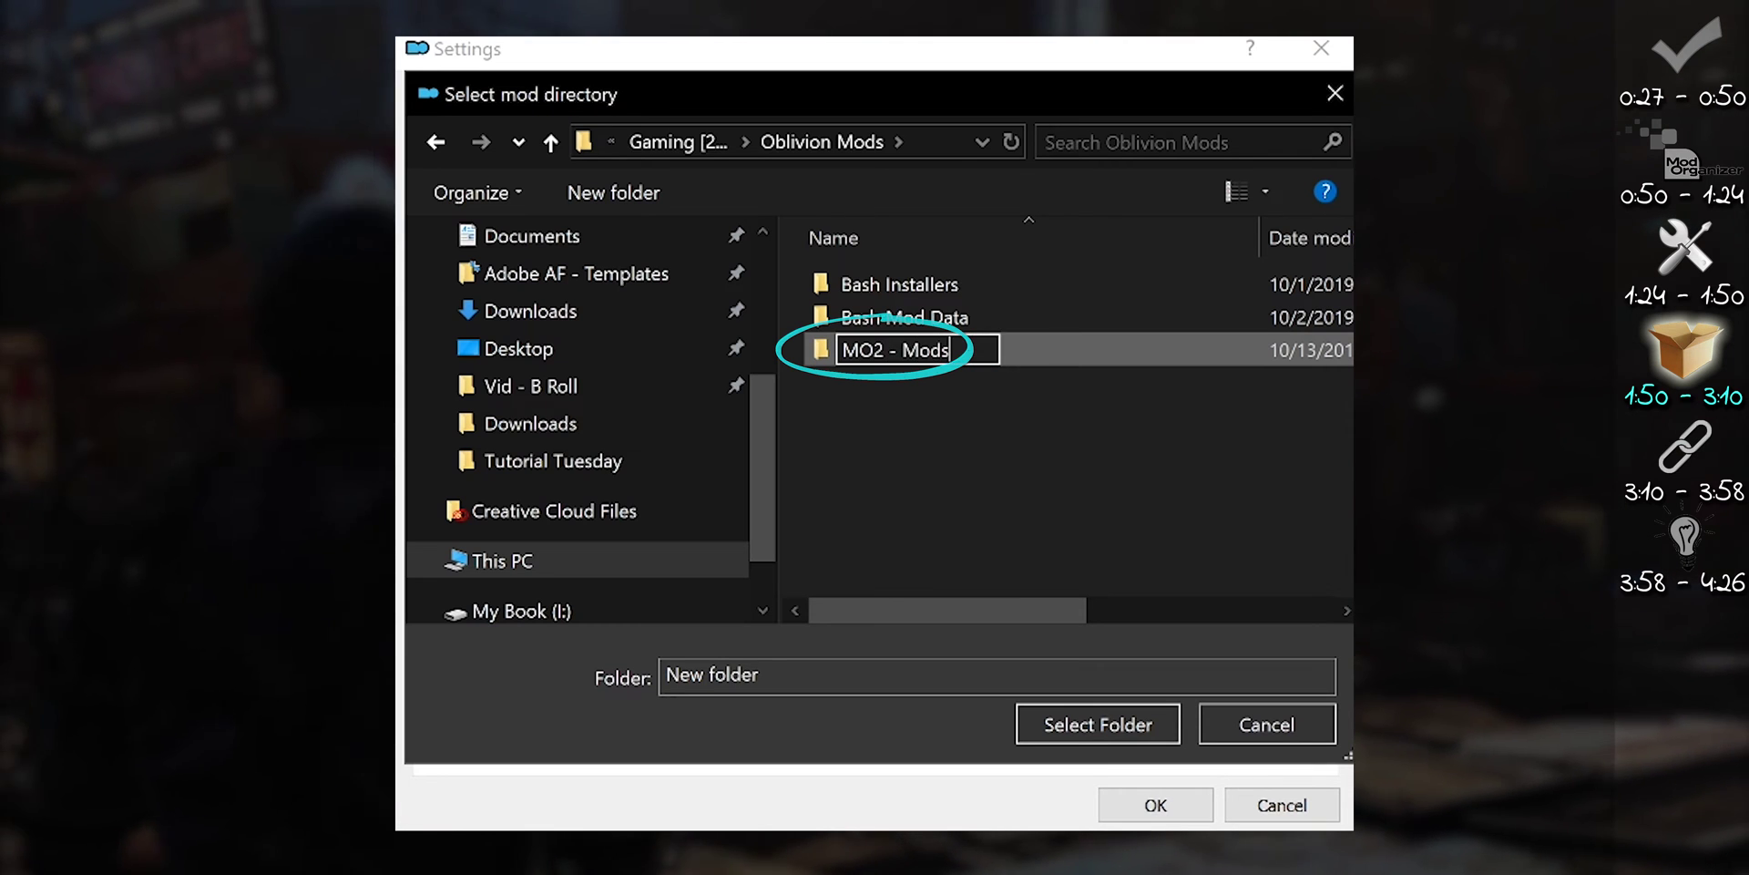
key("Return")
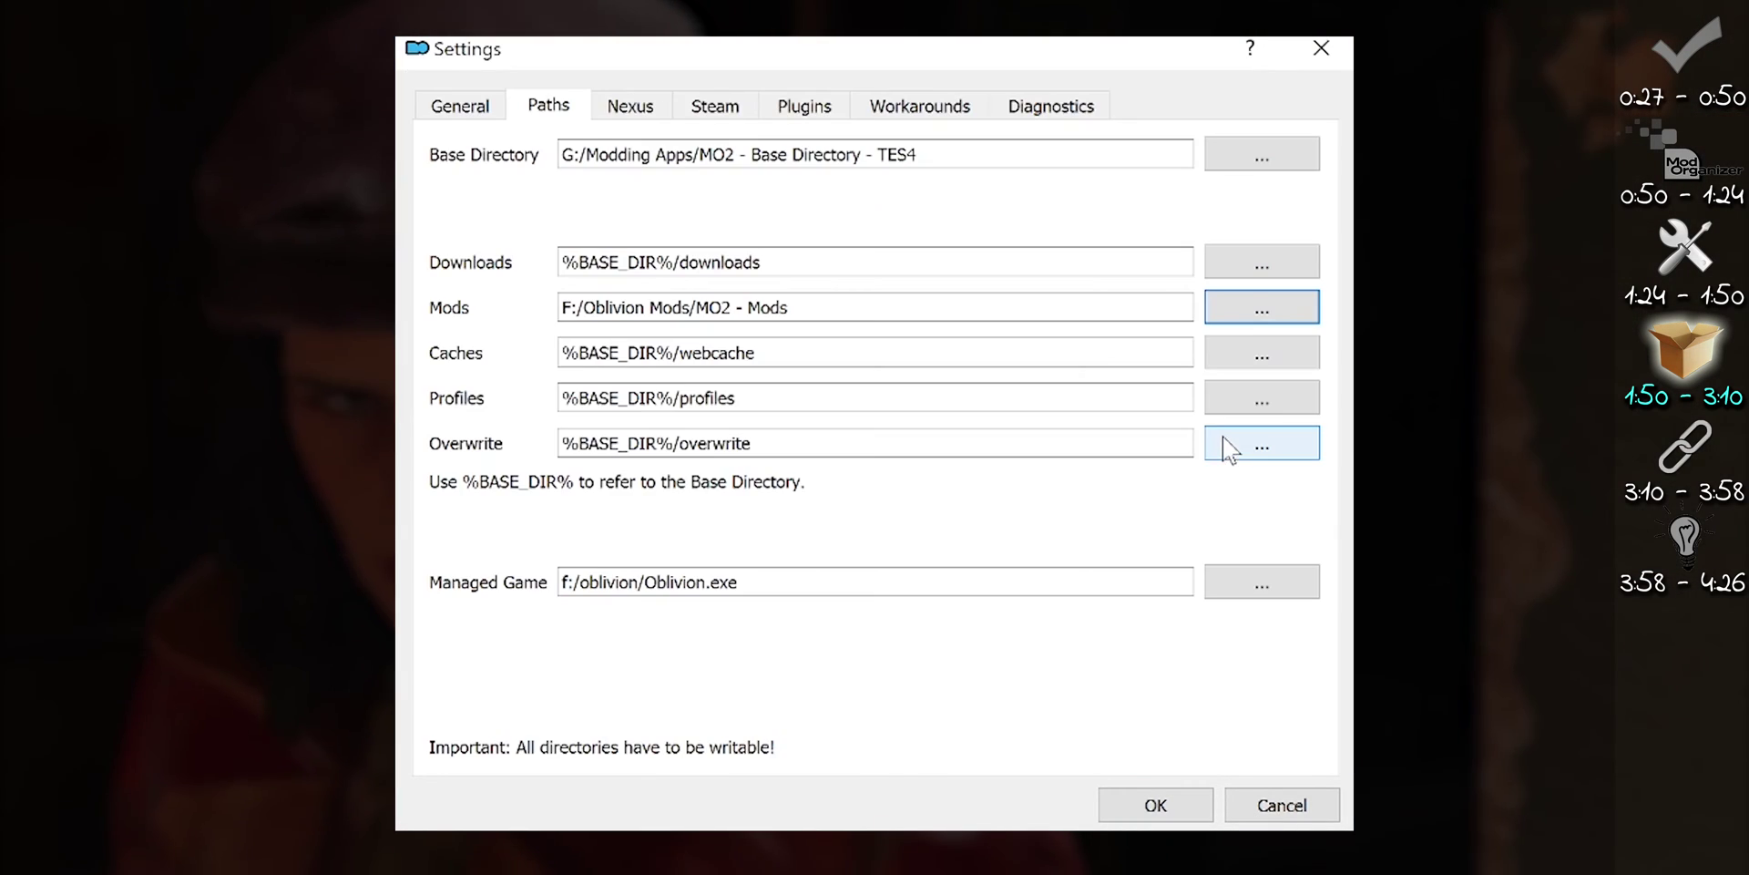
left_click(1107, 712)
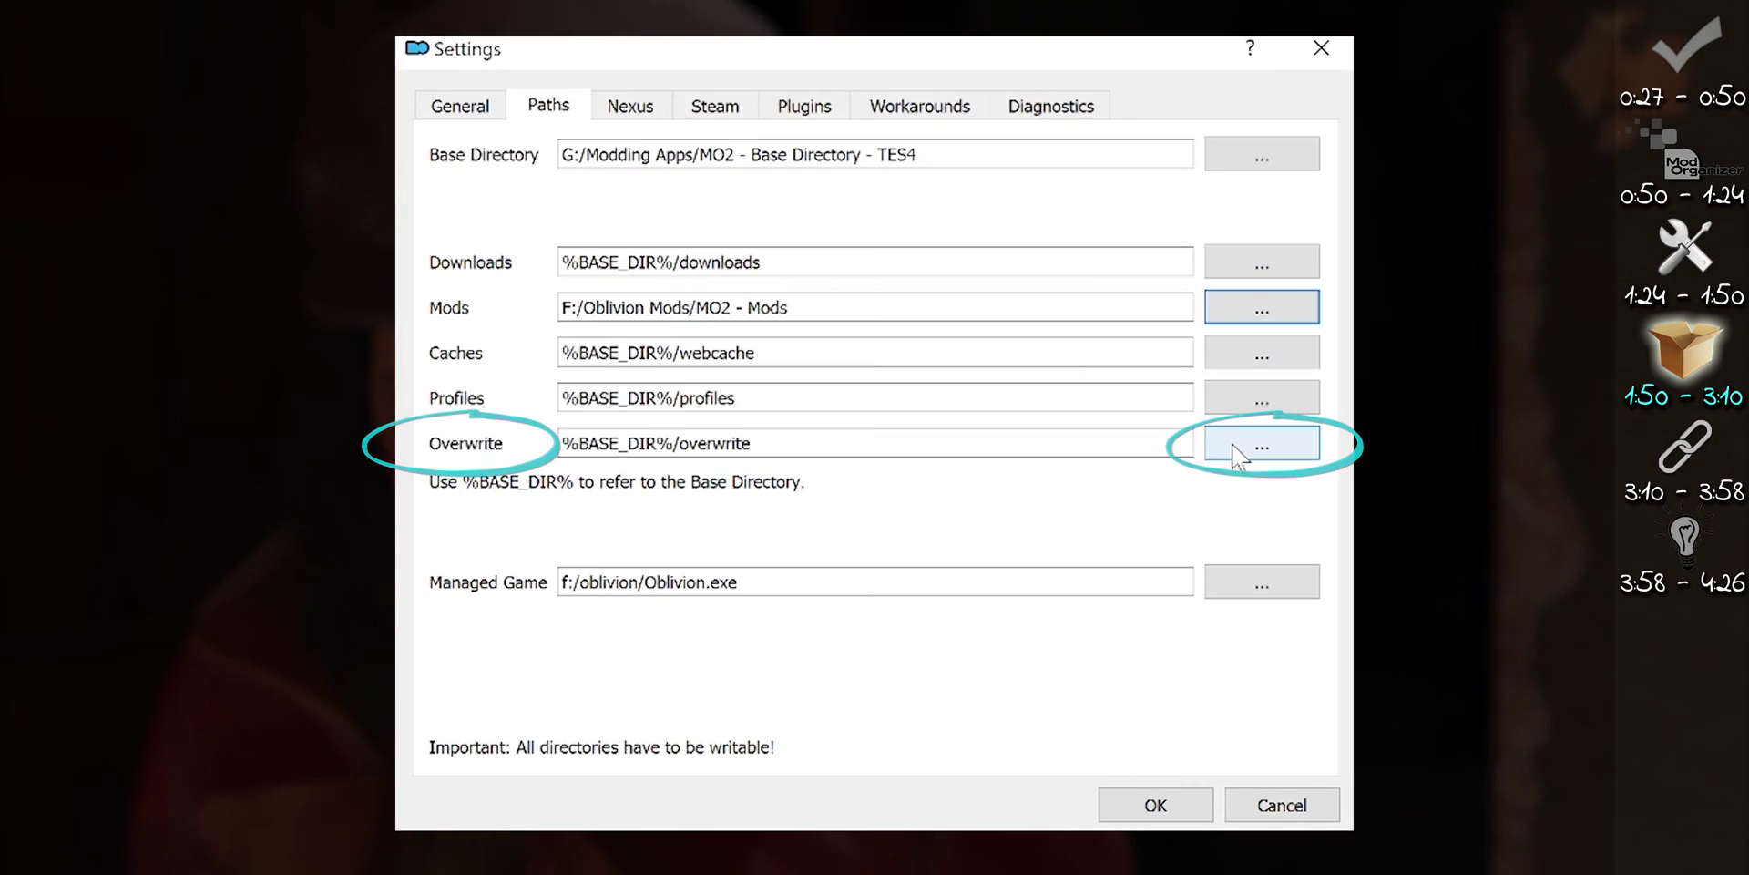
Step: Set the overwrite directory to a new folder named MO2 - Overwrite inside Oblivion Mods, and apply the path settings
left_click(1232, 450)
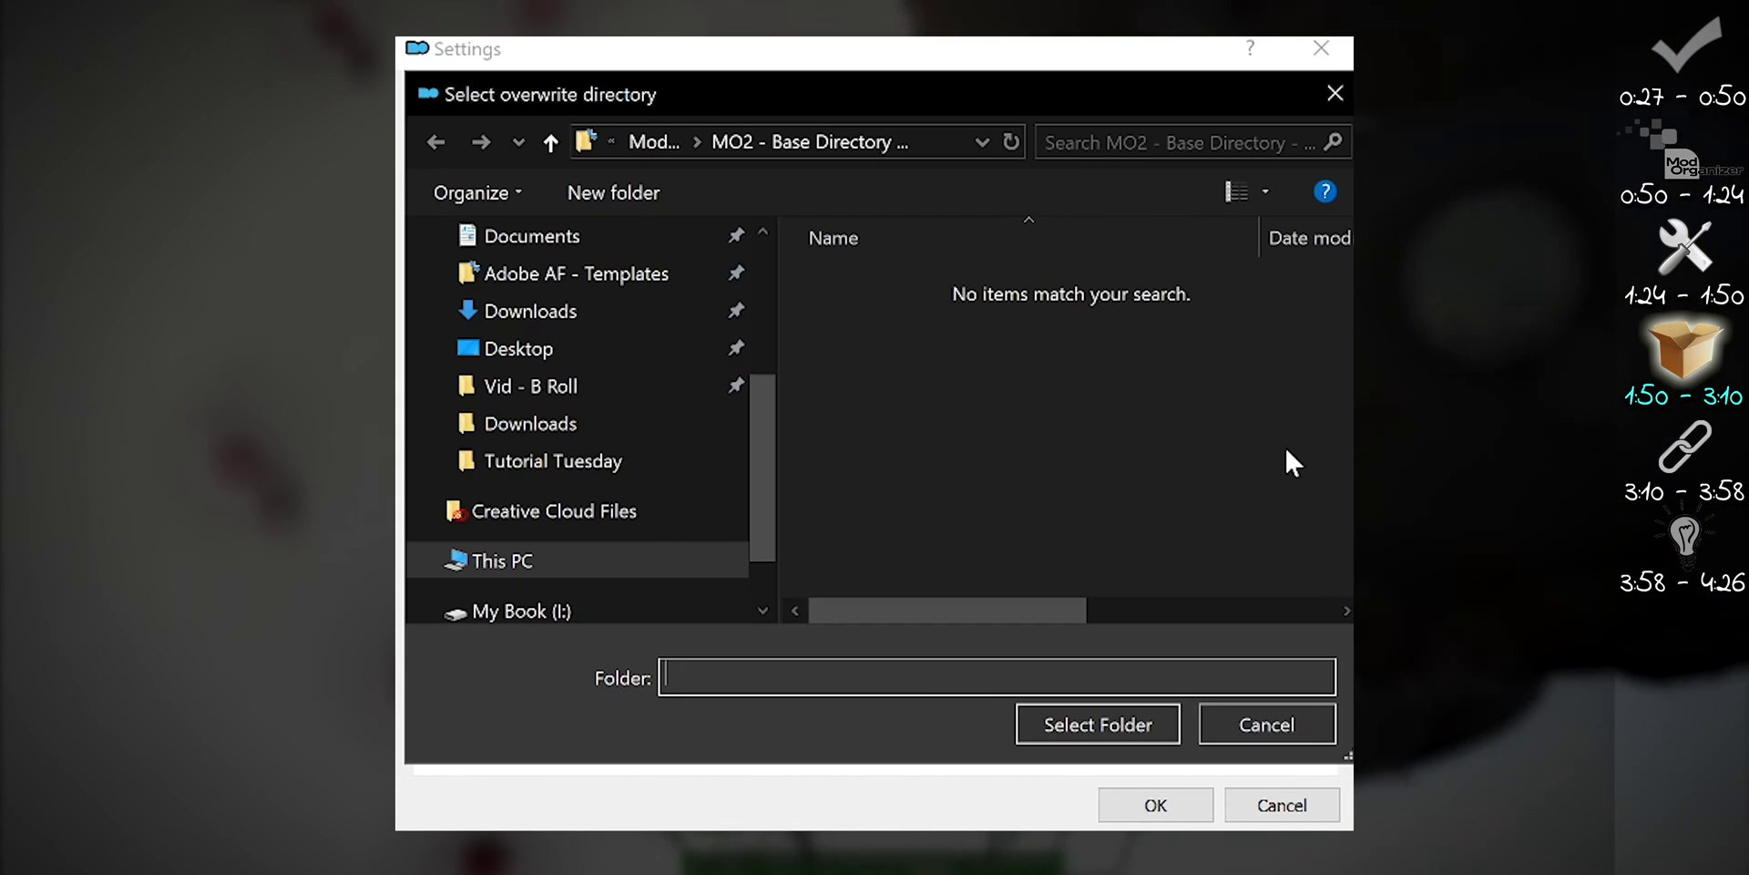
right_click(902, 439)
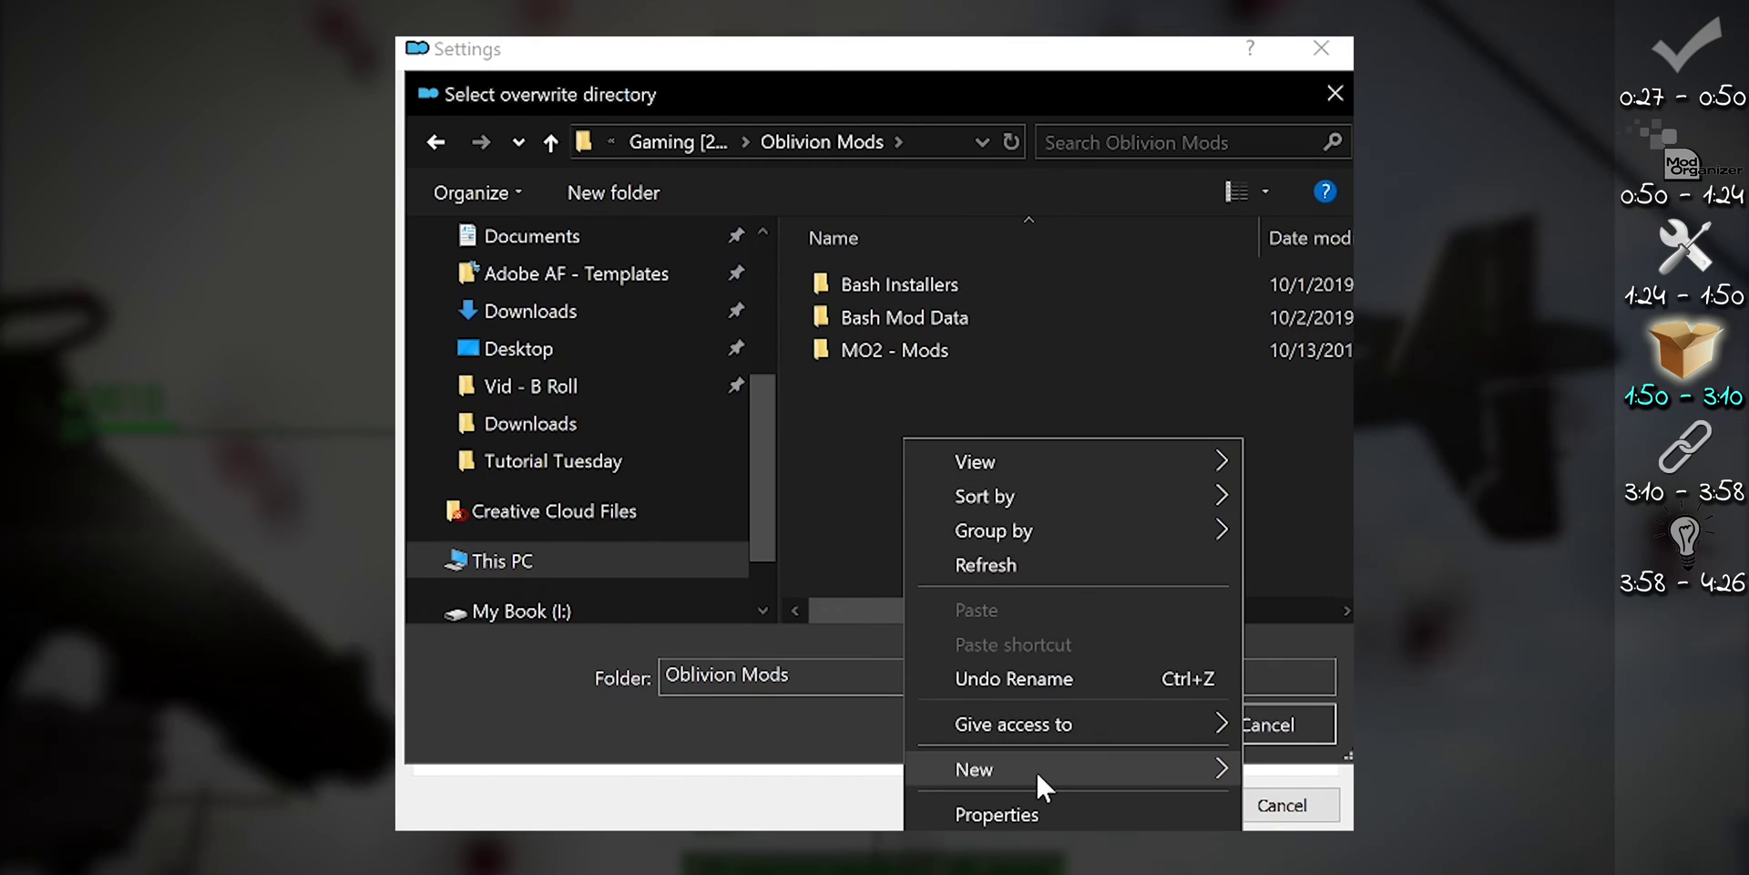
mouse_move(1036, 769)
left_click(1301, 769)
type("MO2 - Overwrite")
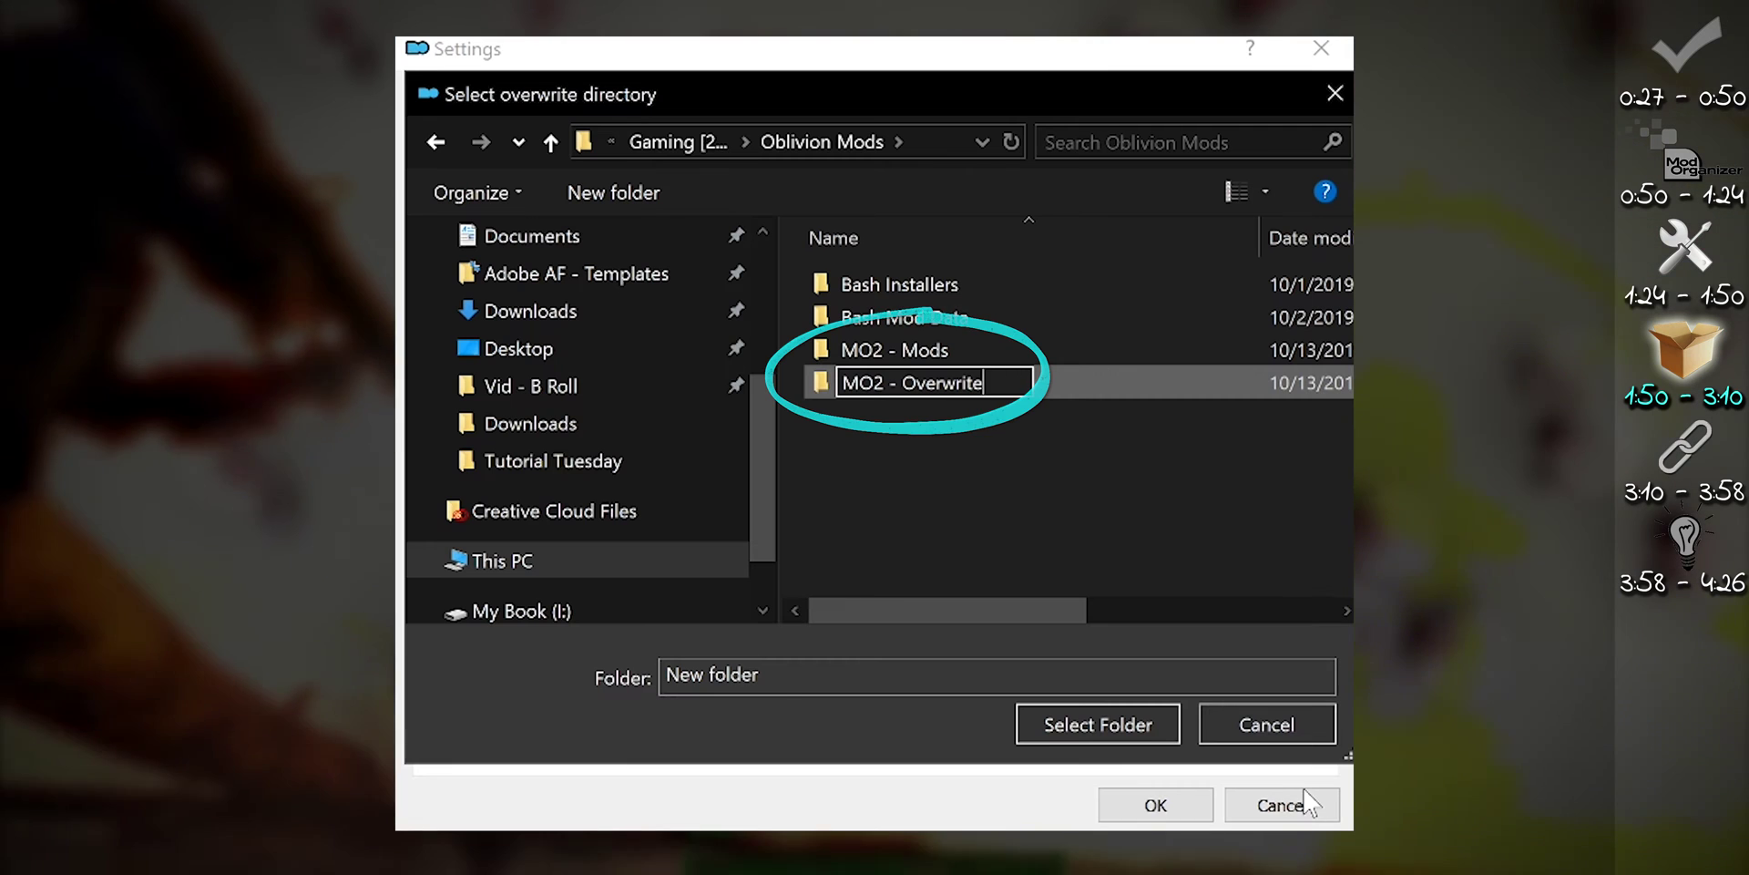
key("Return")
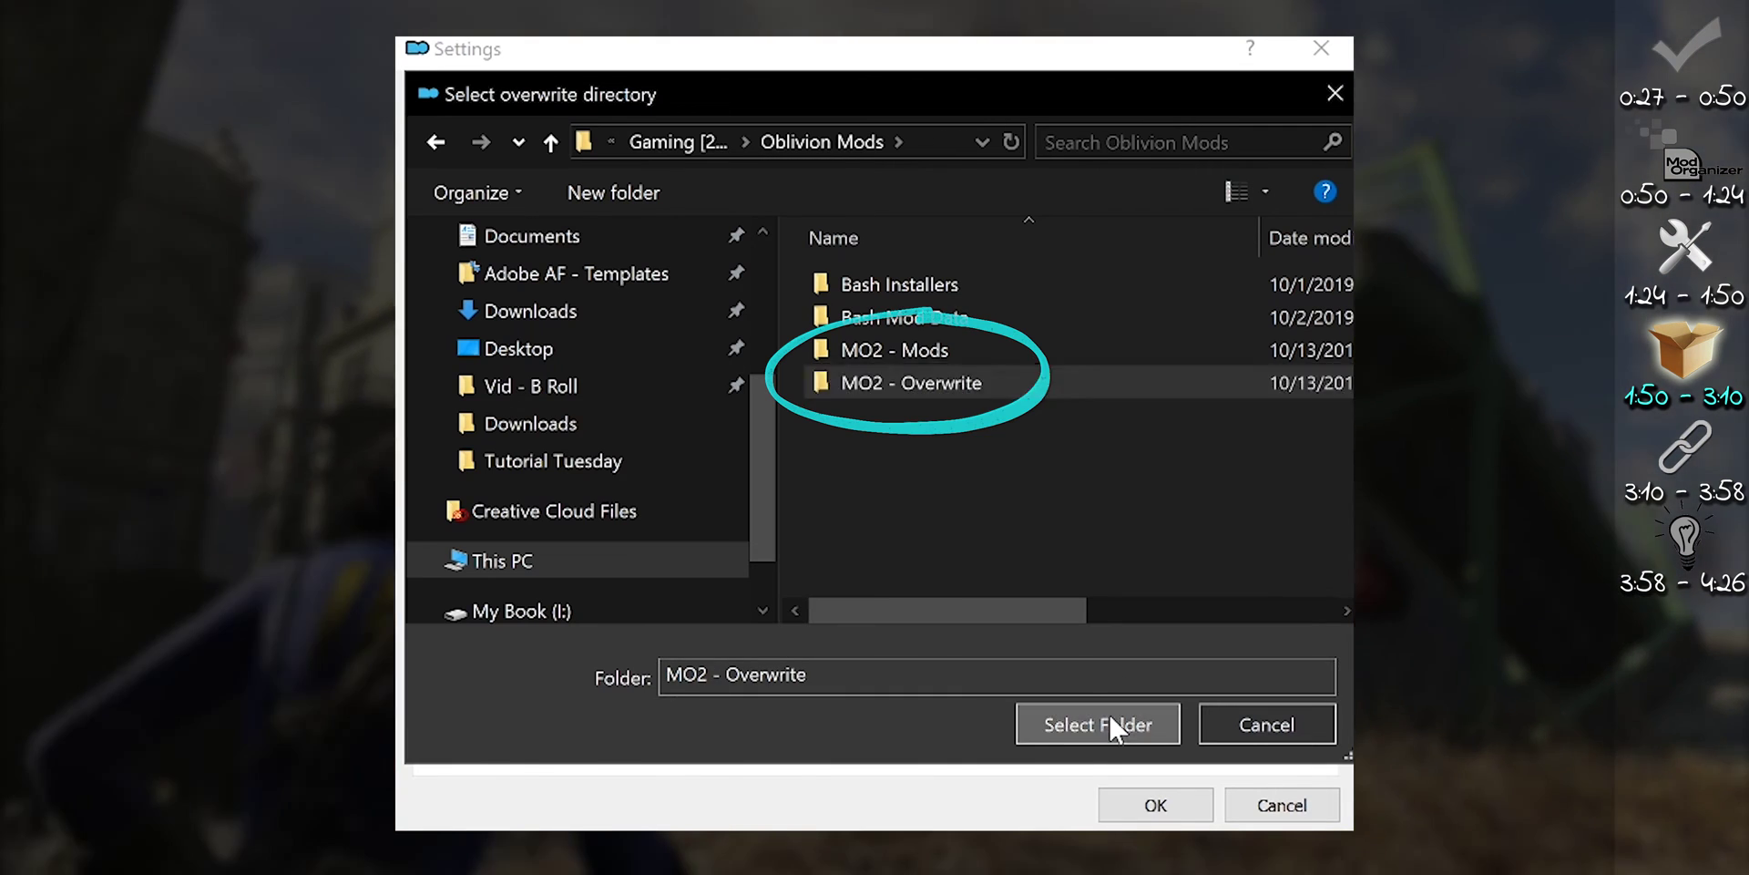
left_click(1108, 722)
left_click(1155, 805)
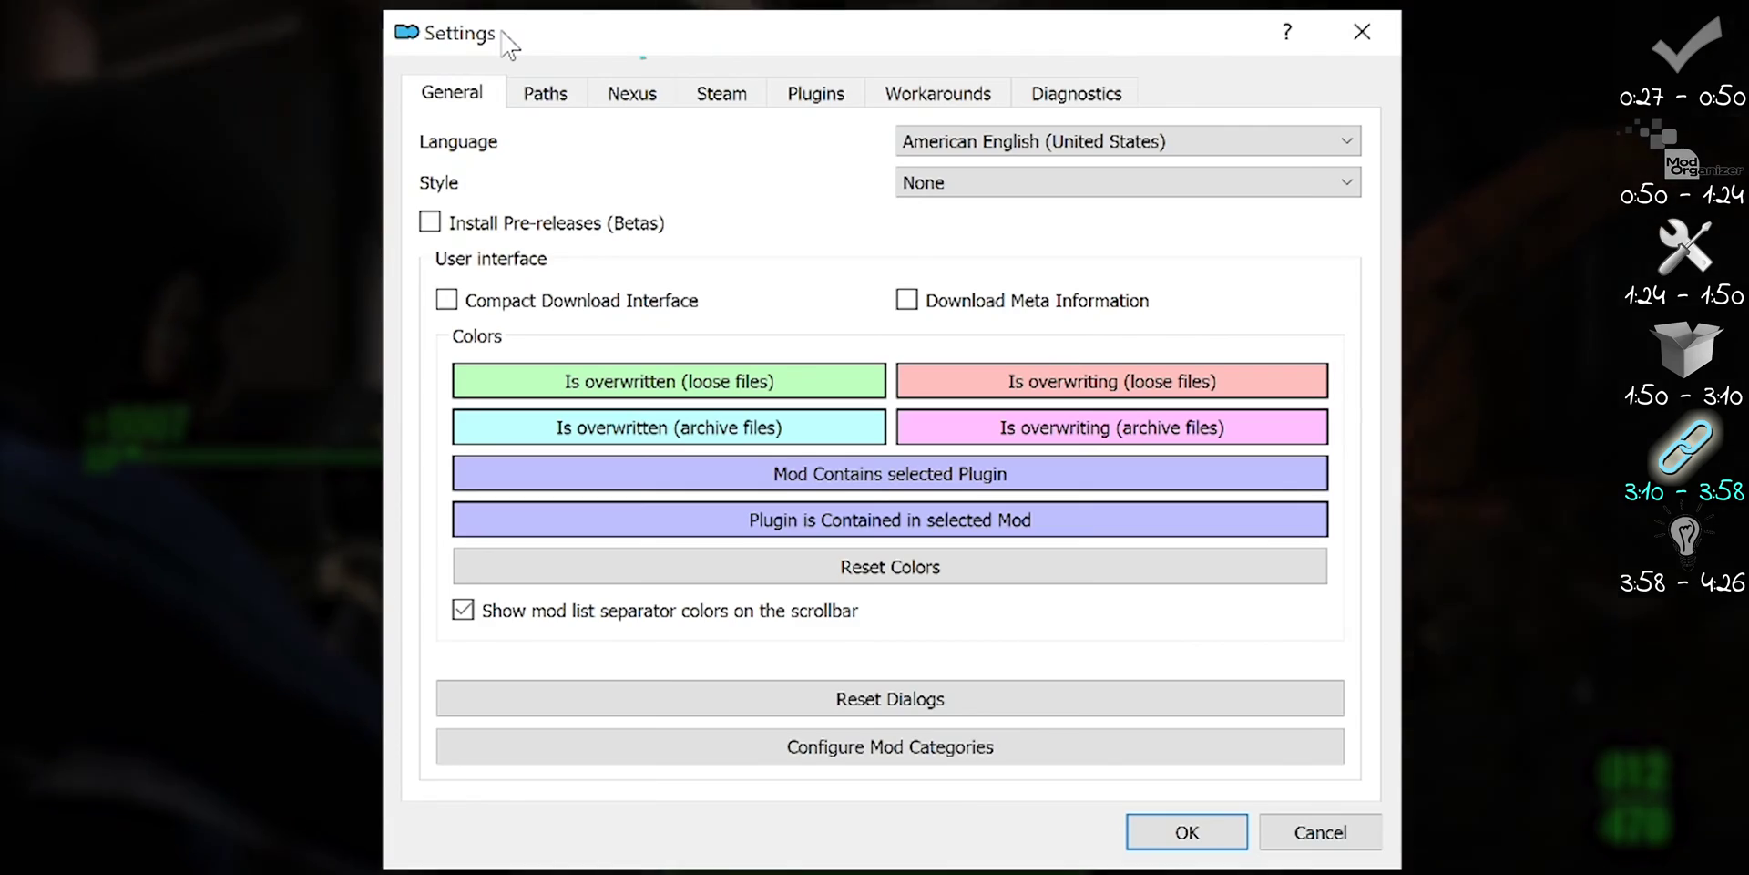
Step: Connect Mod Organizer to the Nexus account in its Nexus settings and save the connection
left_click(632, 92)
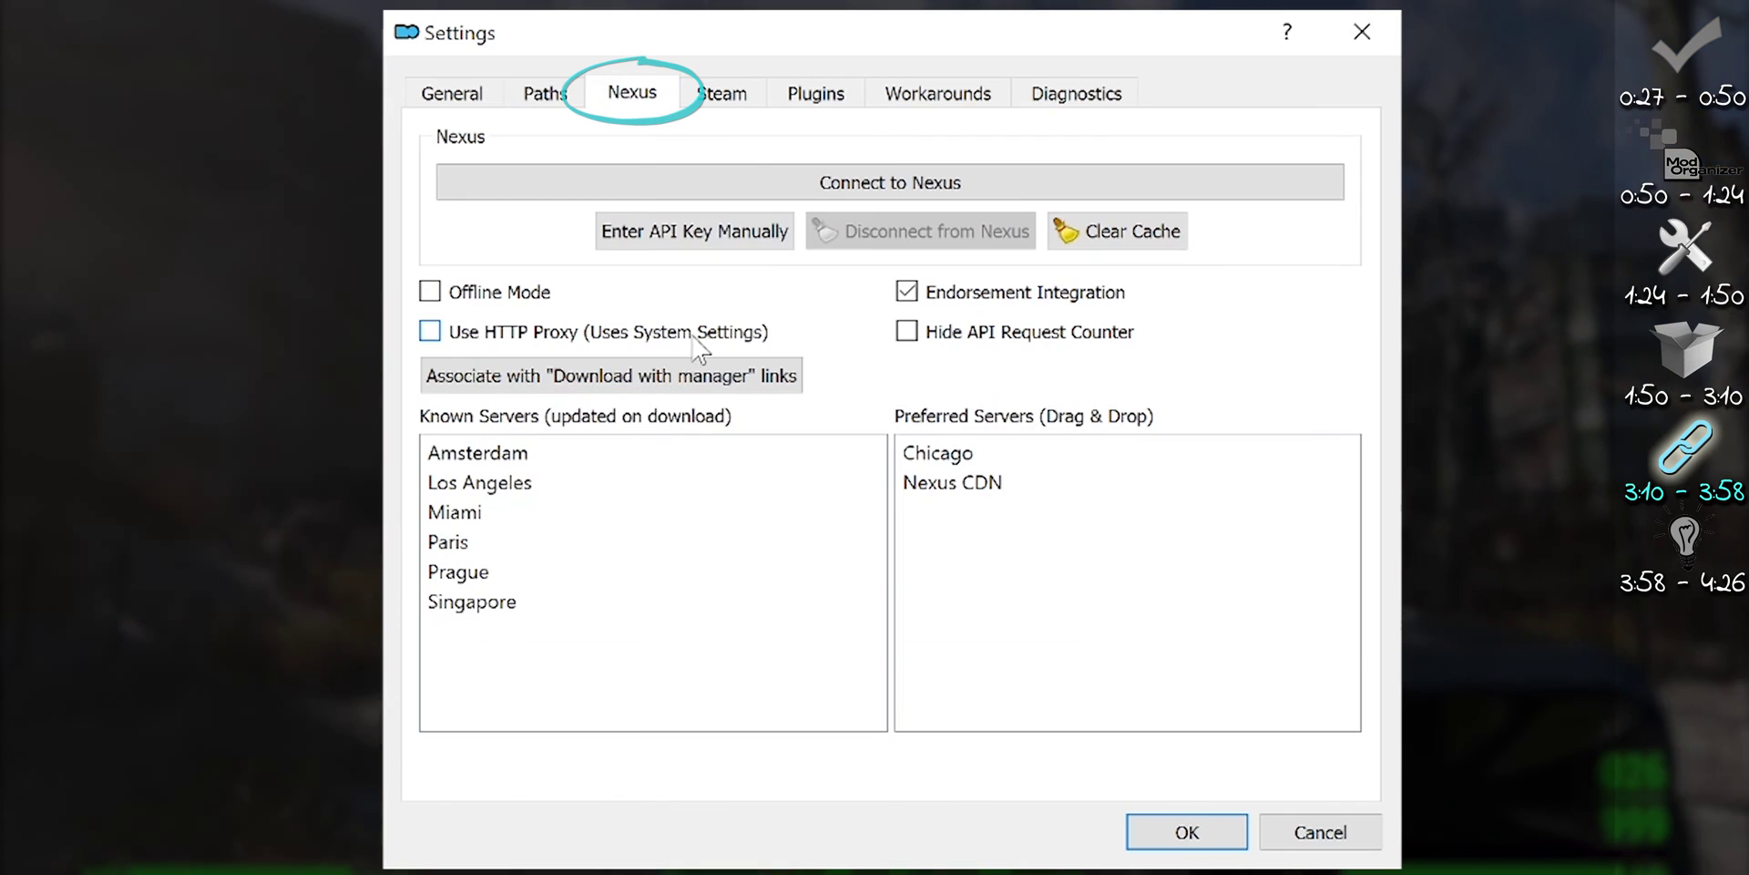
left_click(873, 193)
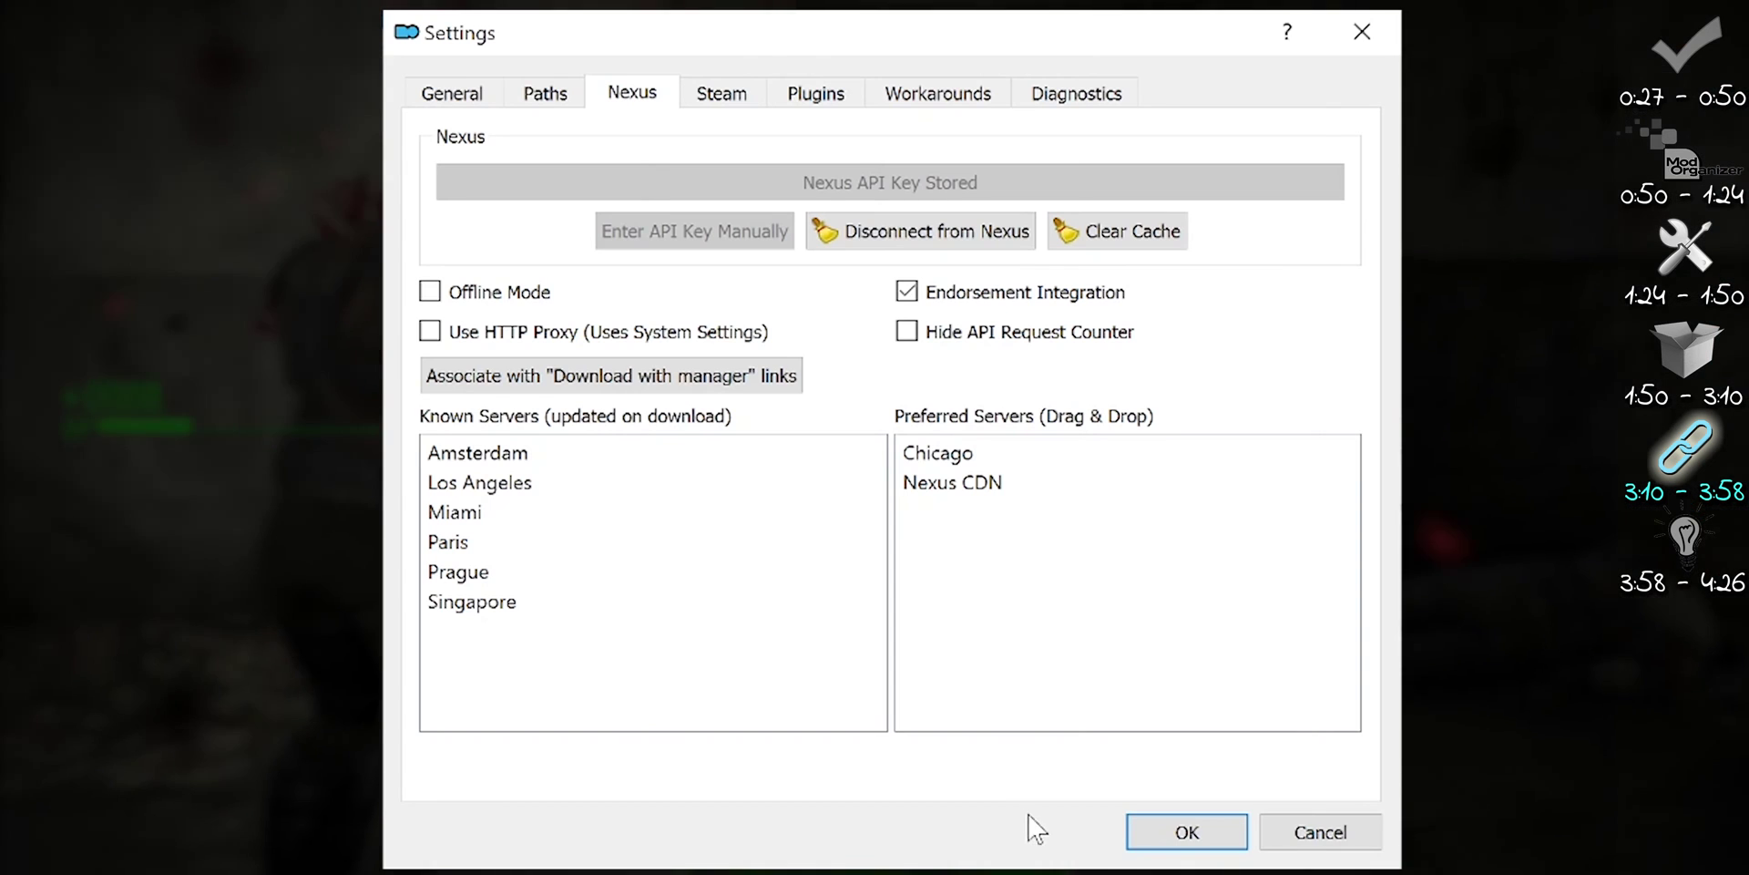
left_click(1191, 839)
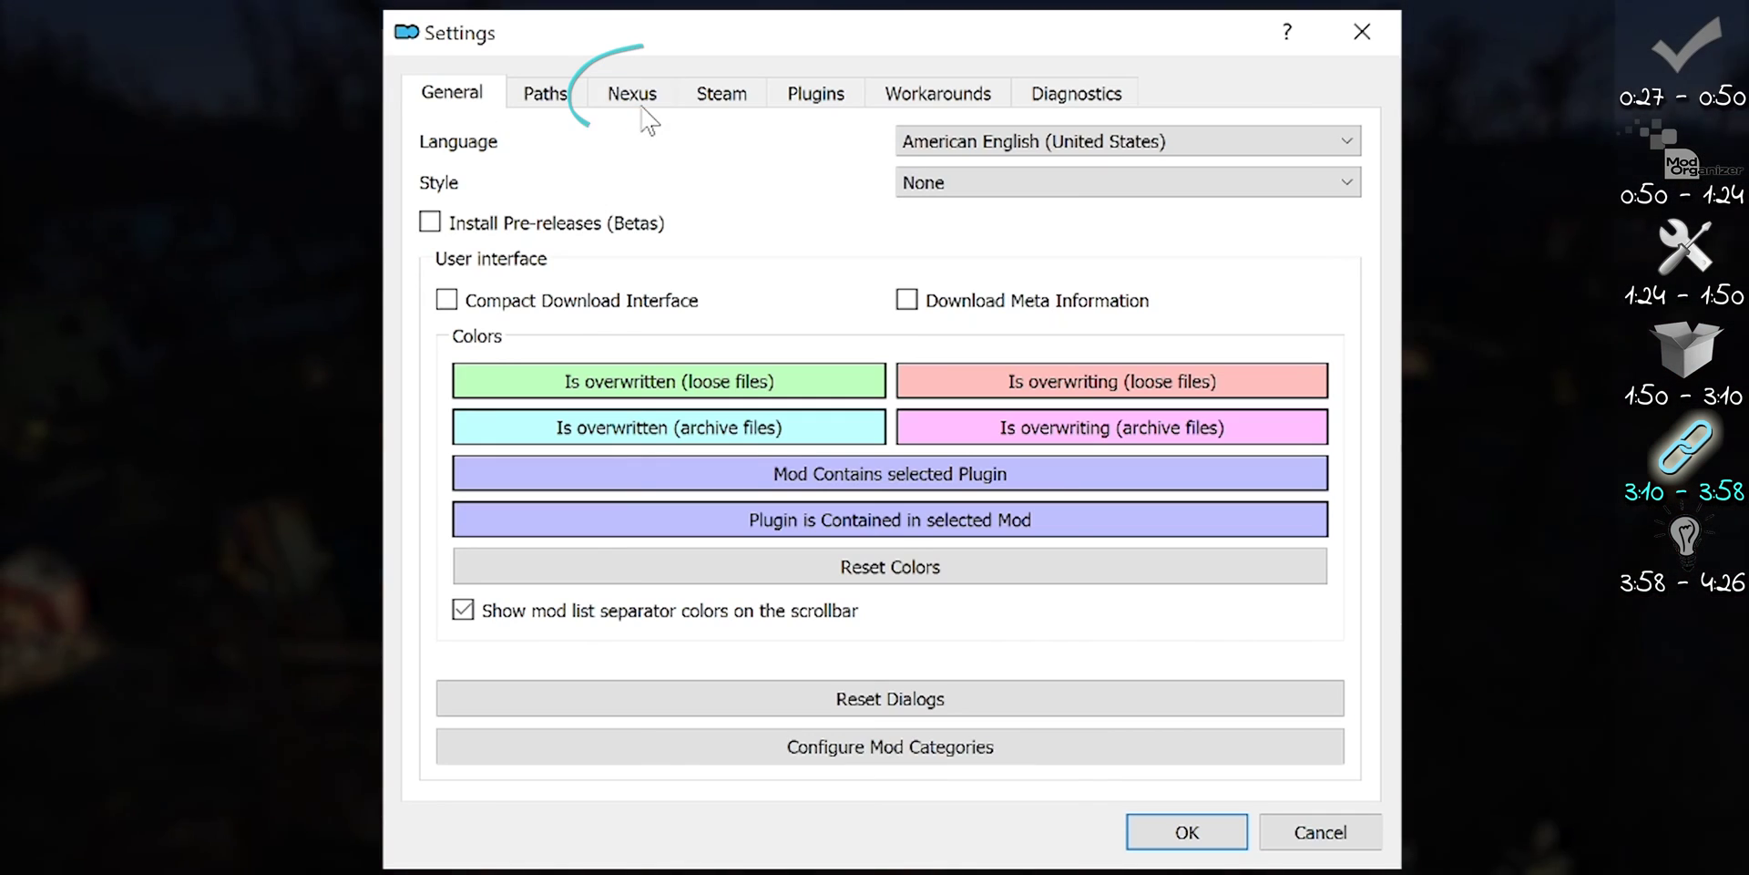
Step: Associate Mod Organizer with "Download with manager" links in its Nexus settings
left_click(632, 93)
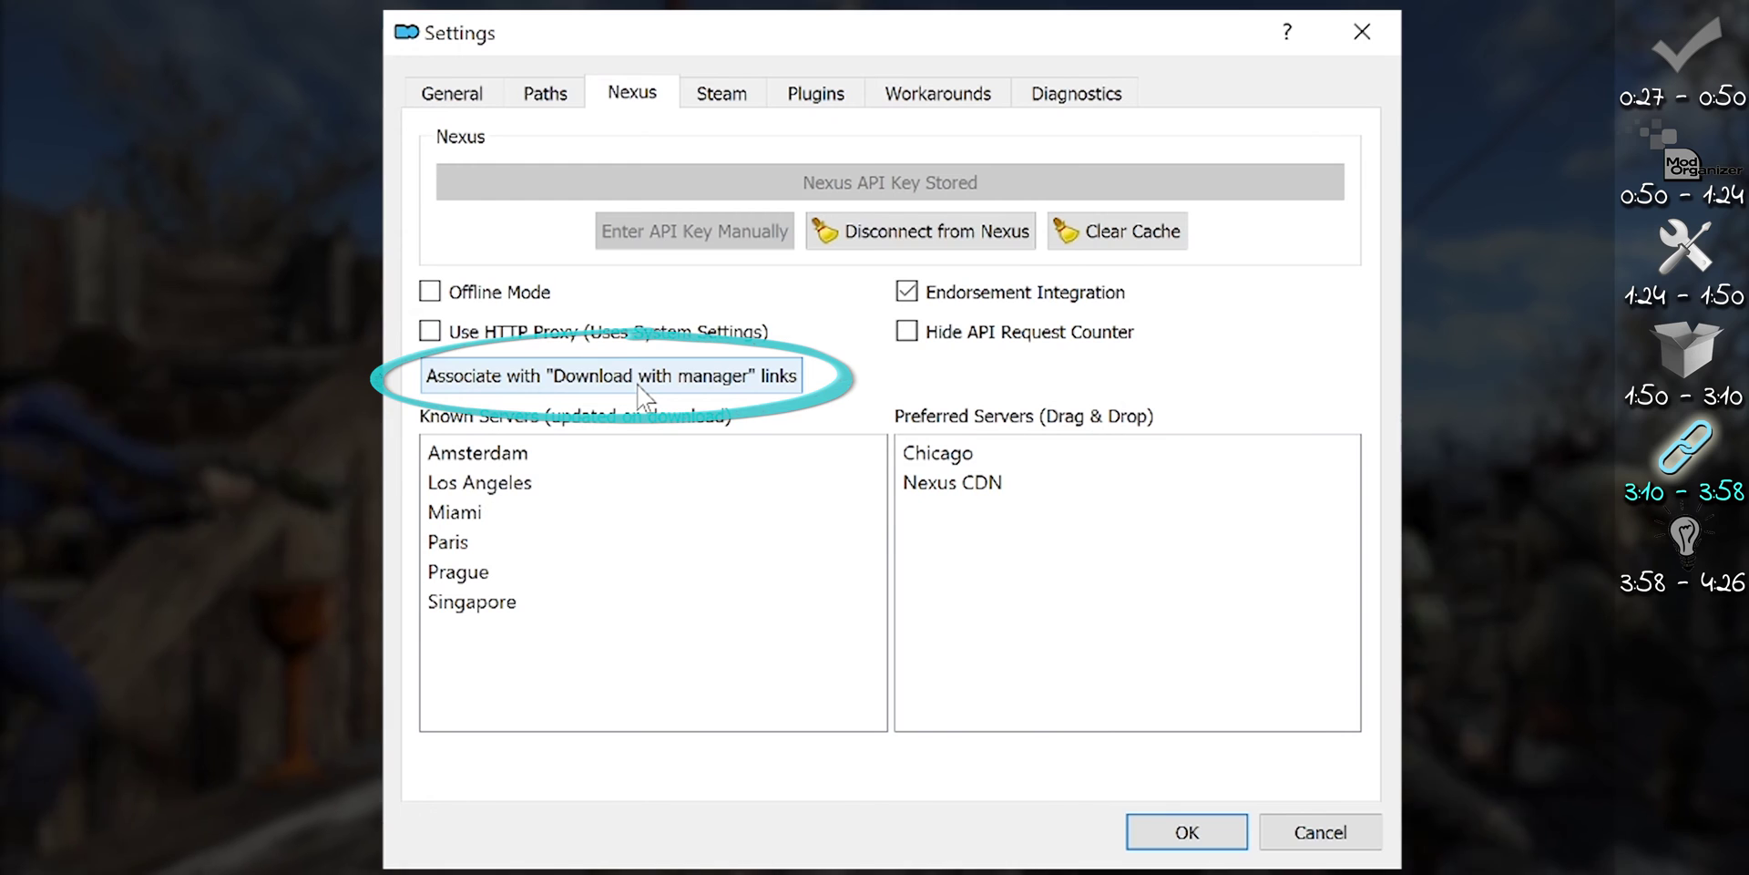
left_click(638, 375)
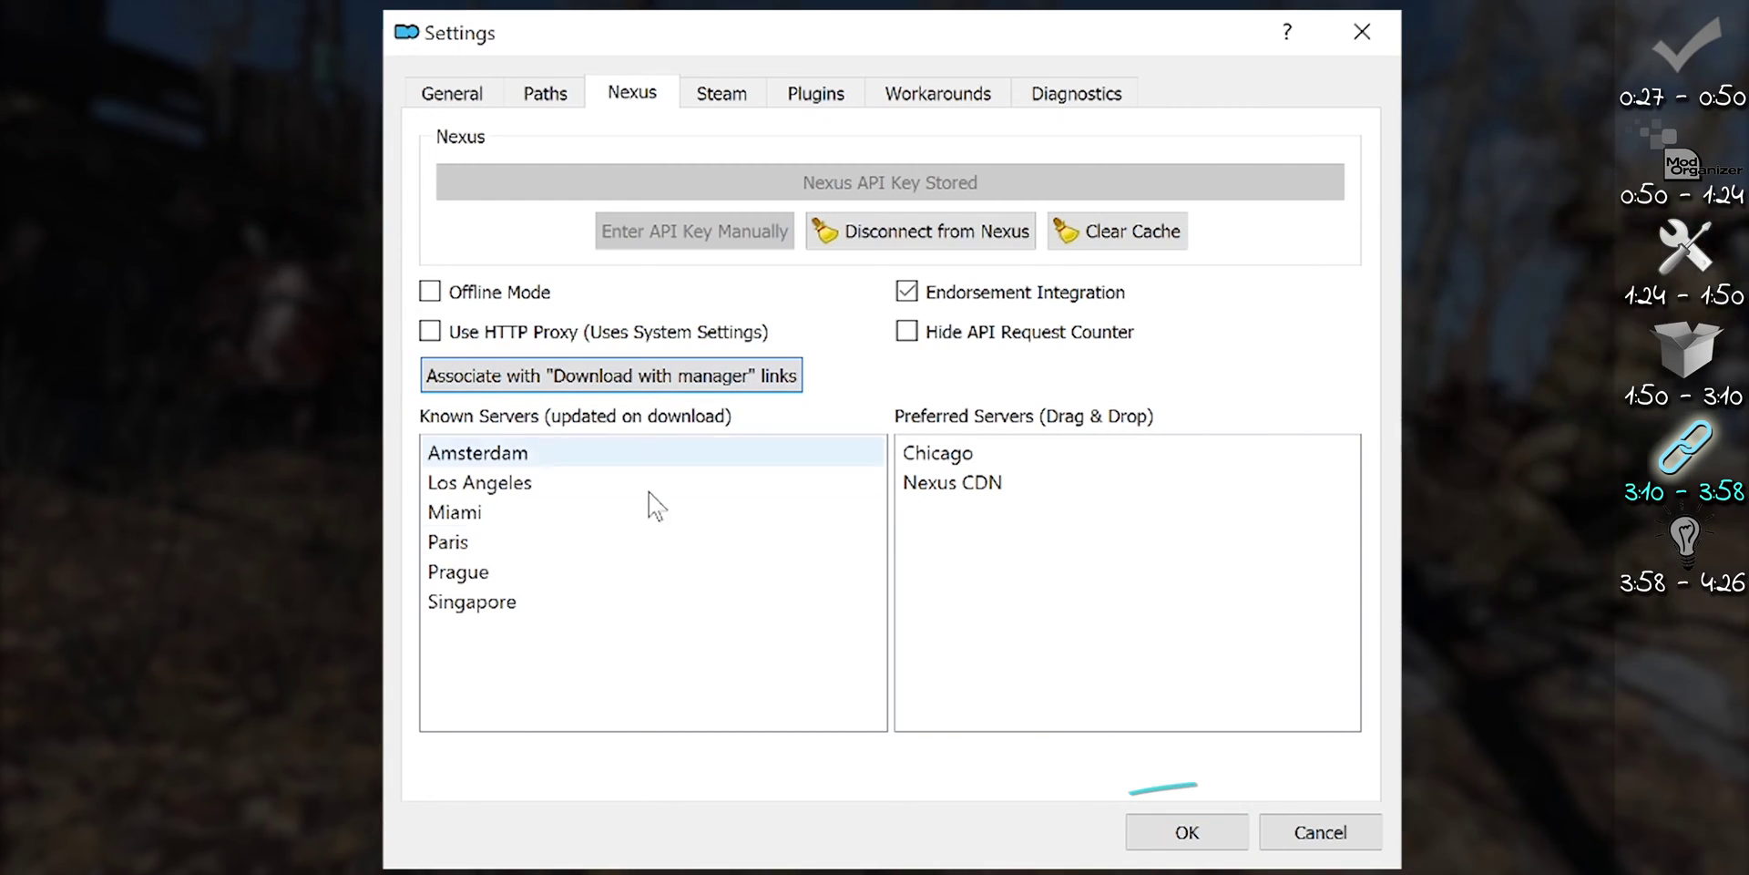
Step: Save the Nexus settings and send the Traveler's Tent main file from the Nexus Mods site to Mod Organizer as a mod manager download
left_click(1186, 834)
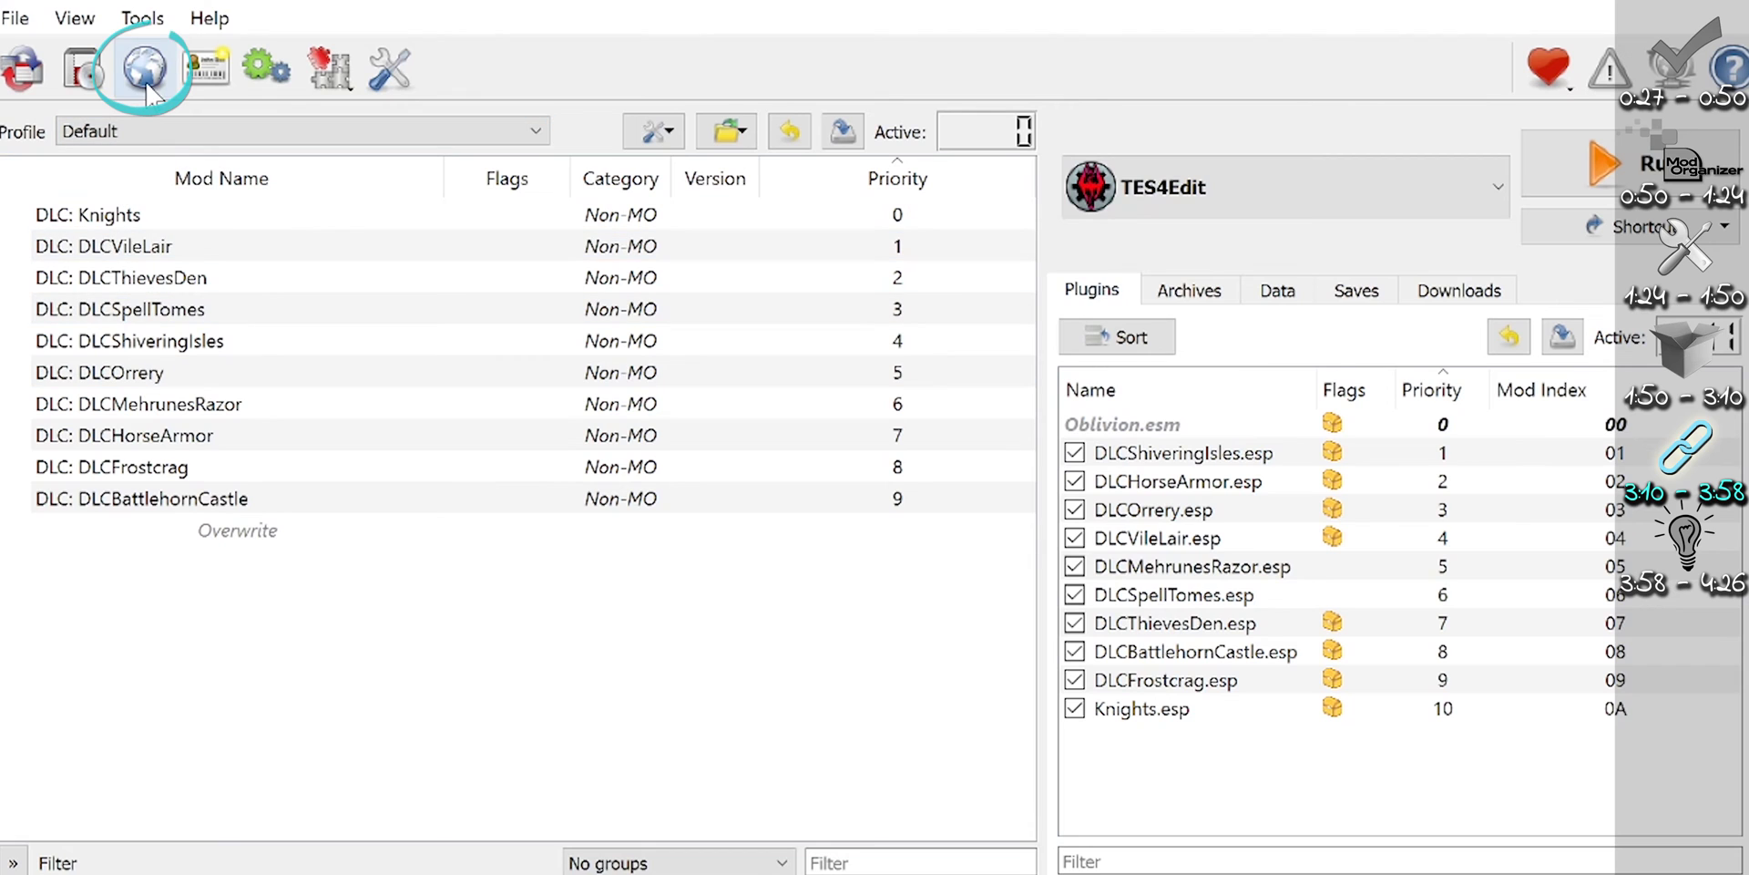
left_click(146, 87)
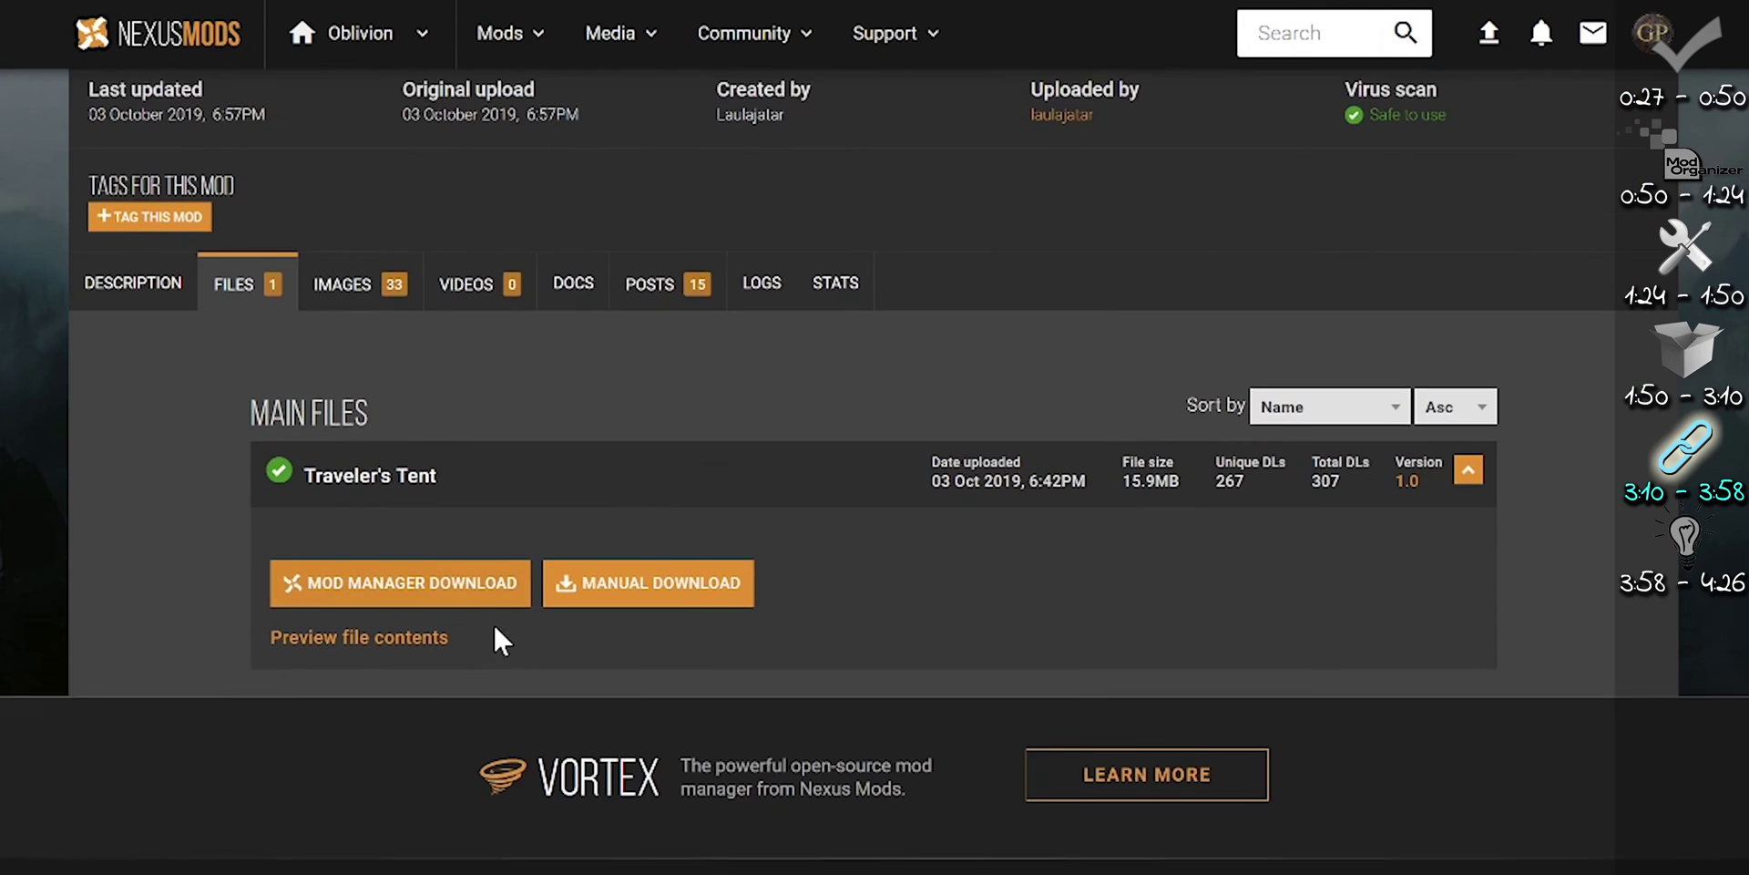
scroll(494, 623, "down", 1)
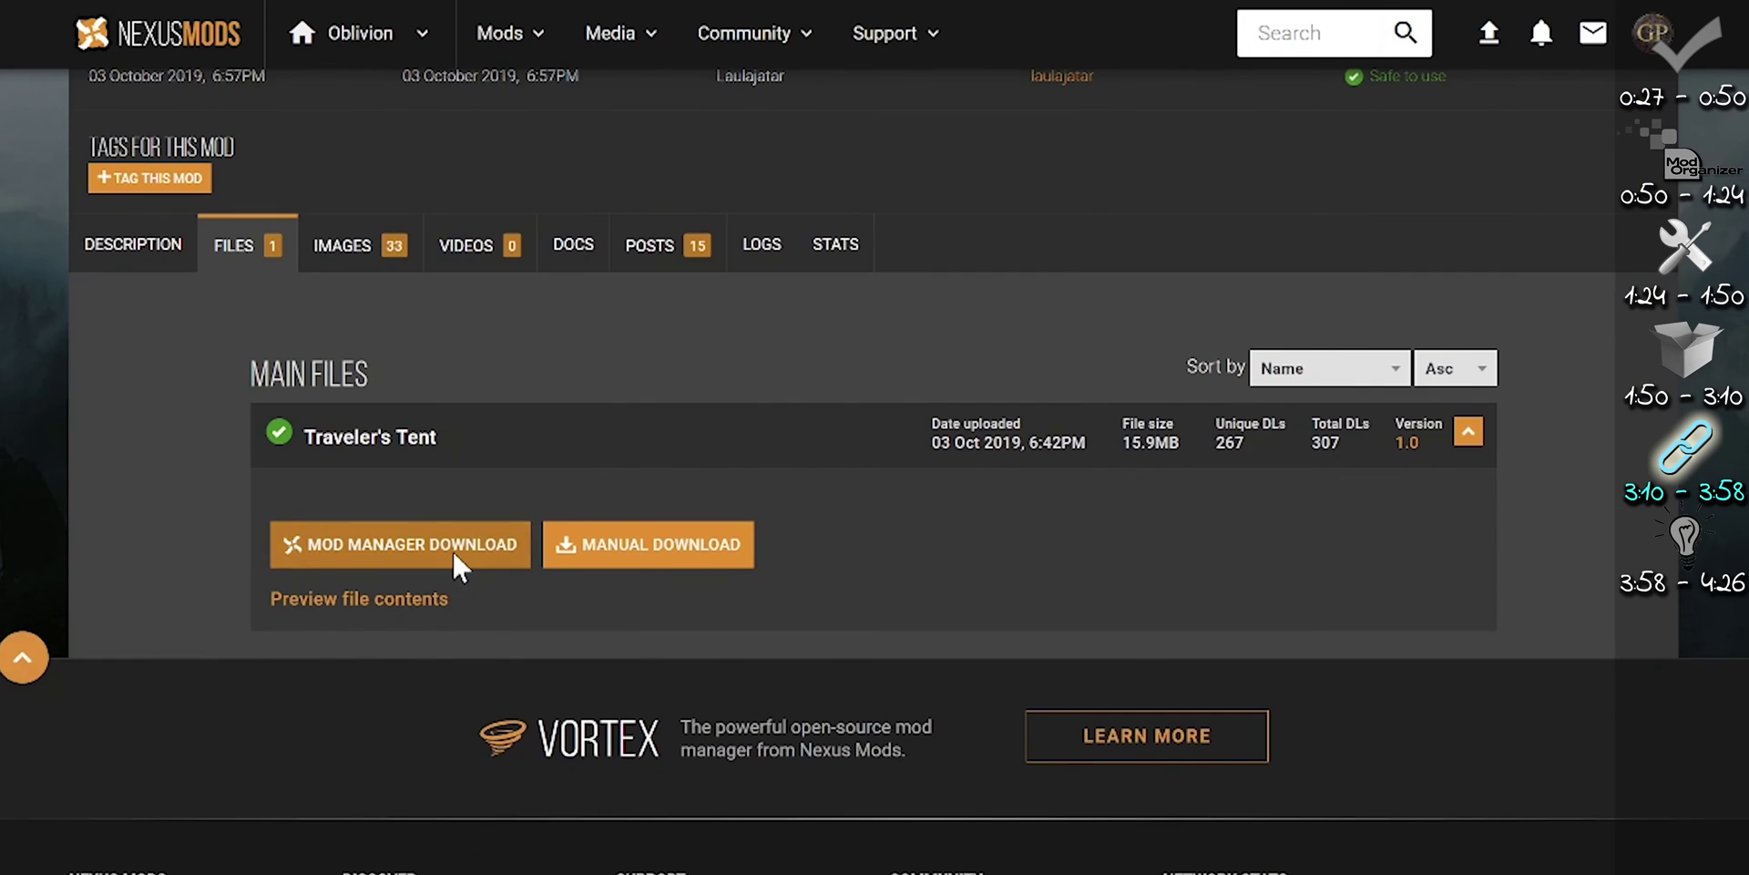
left_click(452, 550)
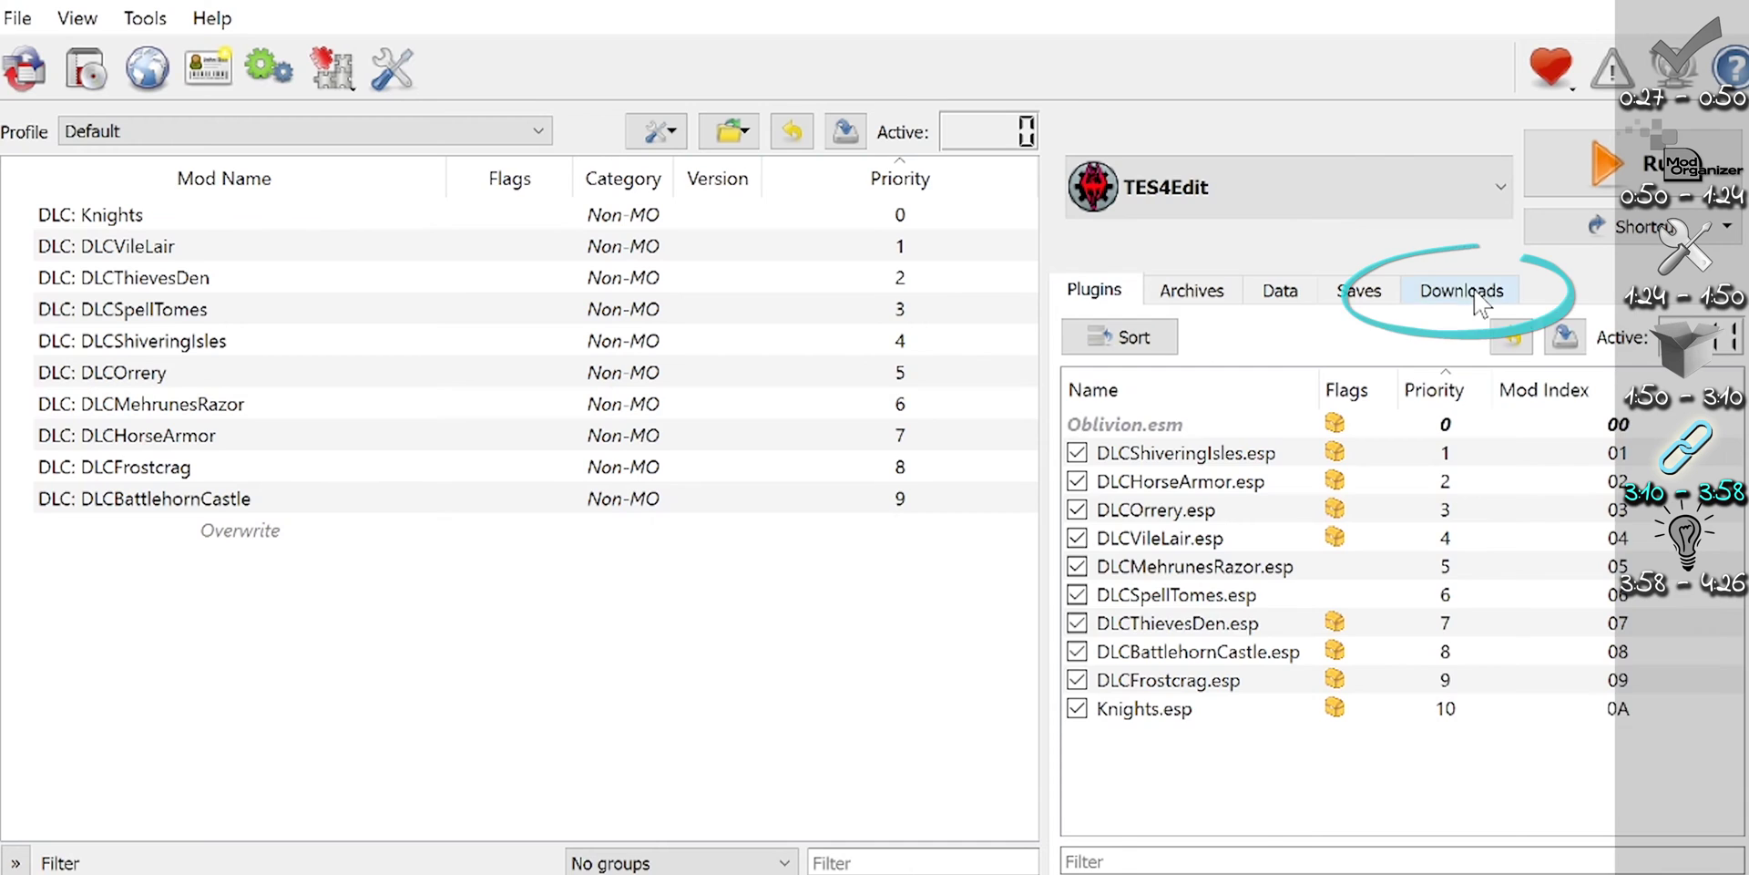
Step: Select the downloaded Traveler's Tent archive in Mod Organizer's downloads list and bring up its available actions
left_click(1467, 291)
left_click(1180, 455)
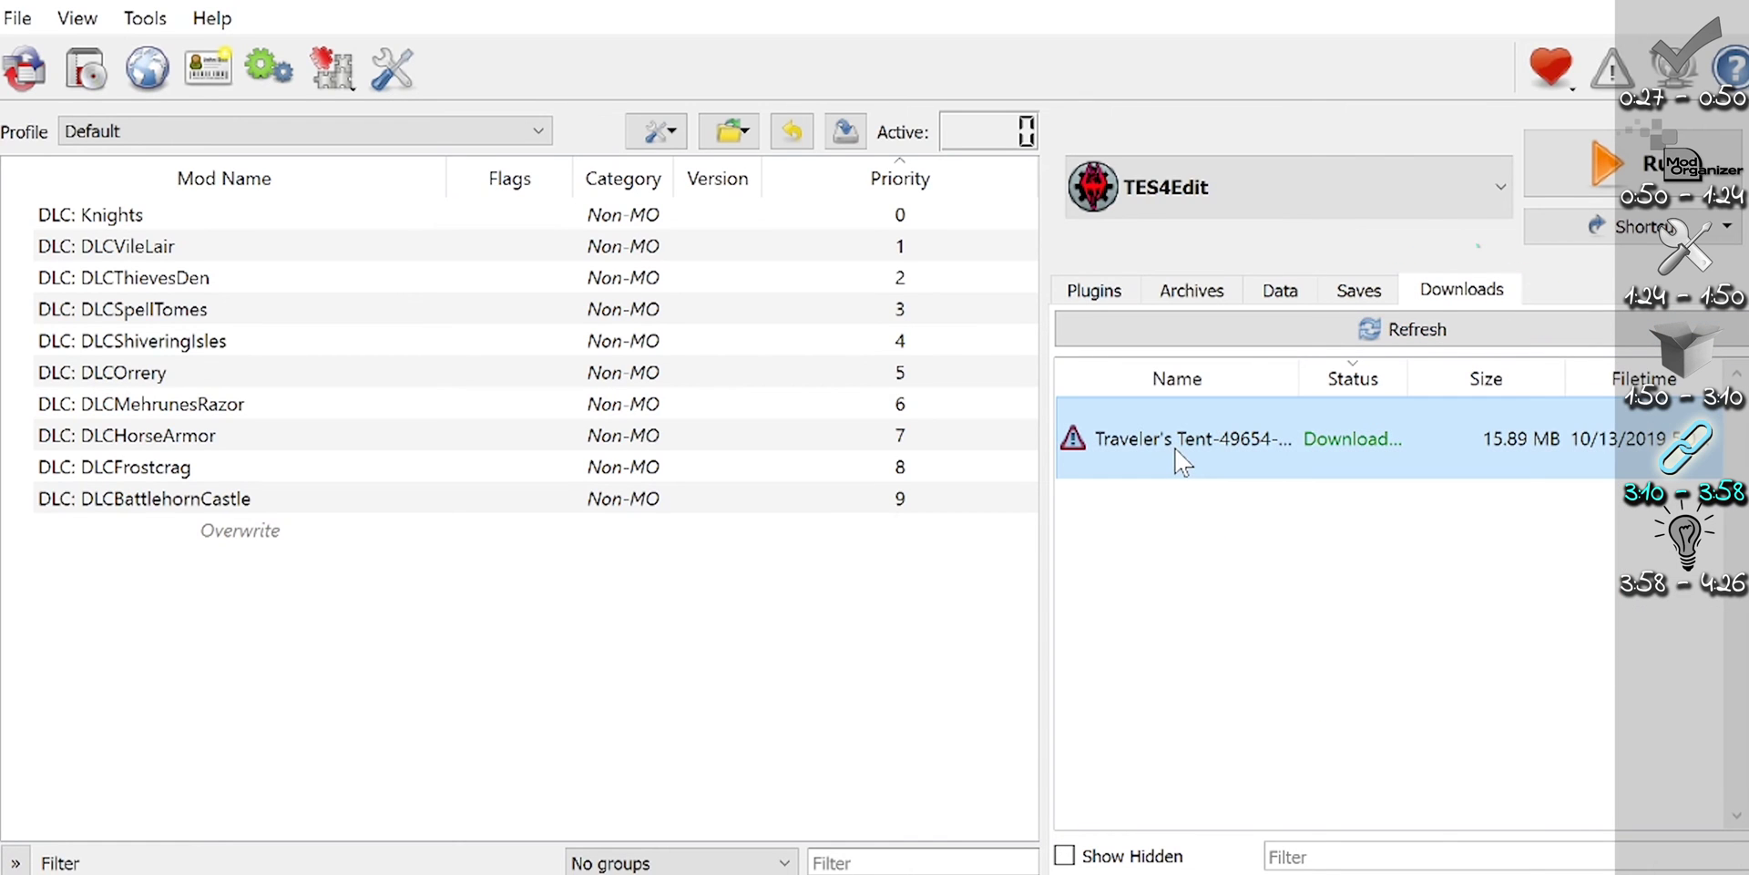
right_click(1181, 462)
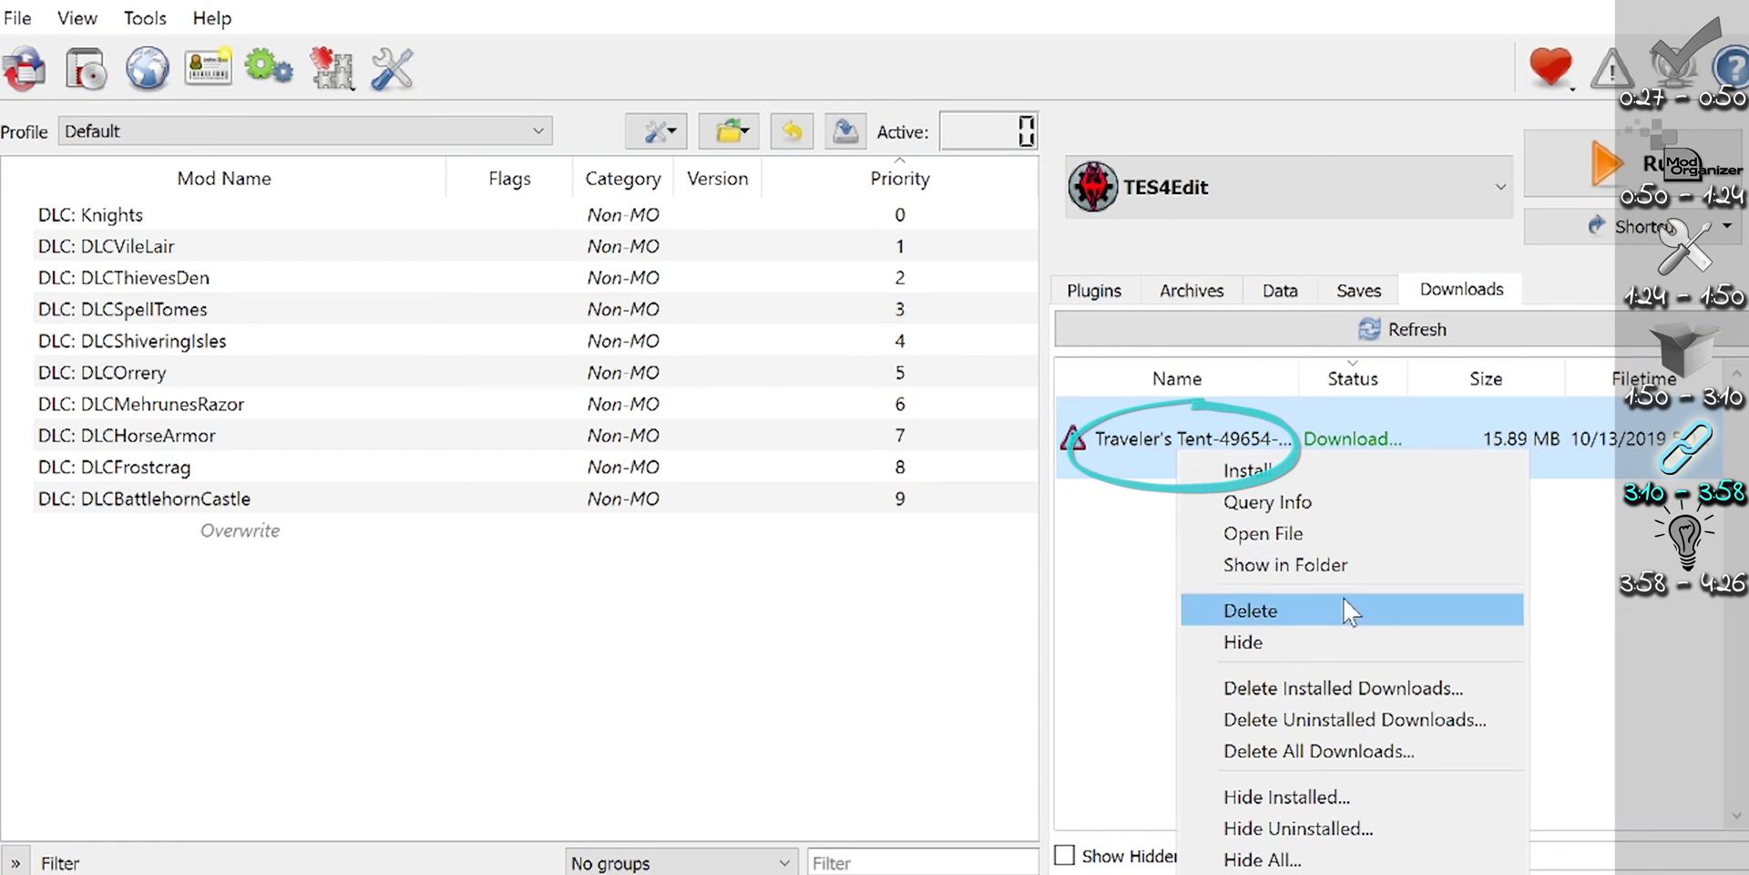